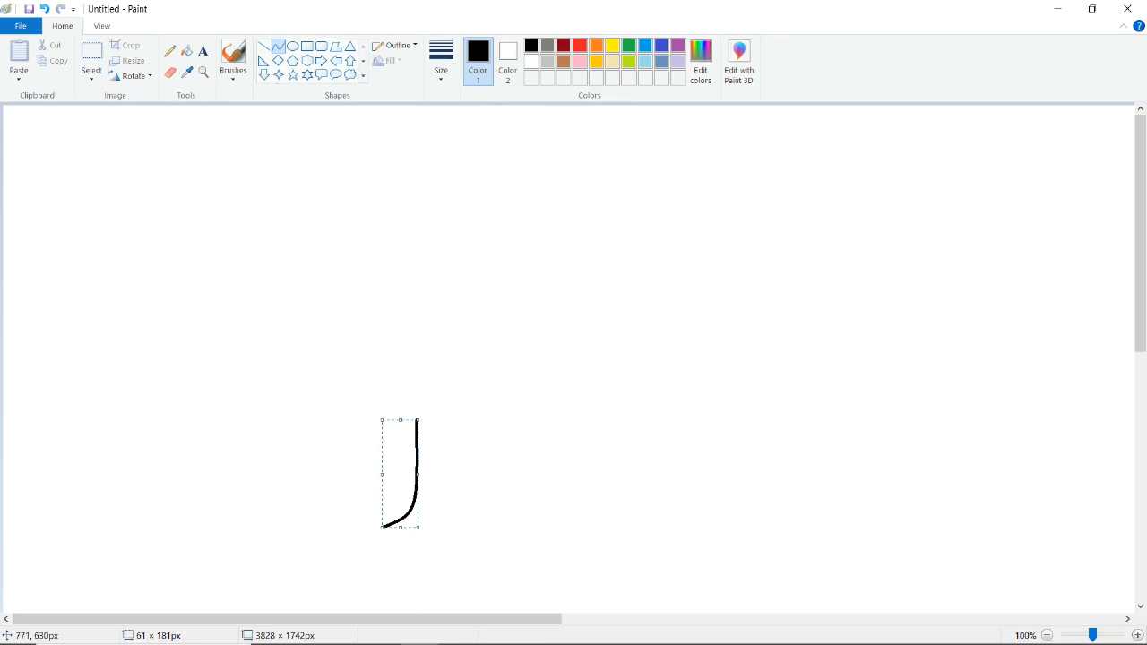
Undo the last curve bend, then curve in the first front leg's rounded paw and its back edge, rising about 236 px from the sole
key("ctrl+z")
mouse_move(380, 528)
left_mouse_down()
mouse_move(381, 571)
mouse_move(412, 560)
mouse_move(372, 530)
mouse_move(296, 564)
mouse_move(288, 586)
mouse_move(366, 569)
left_mouse_up()
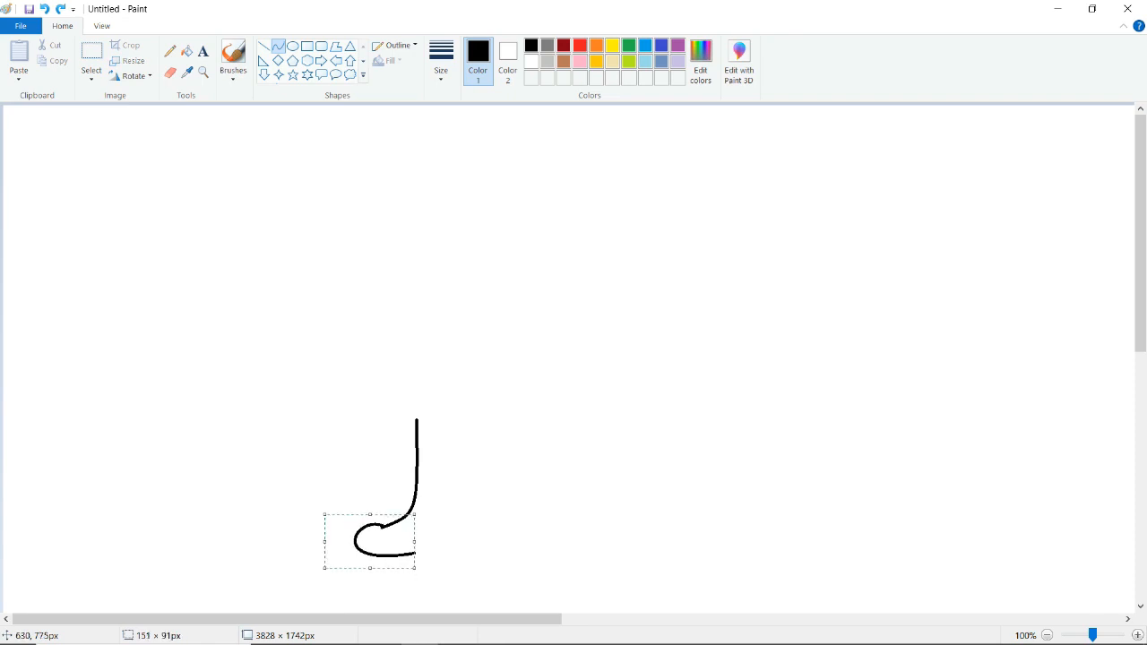
left_click(474, 567)
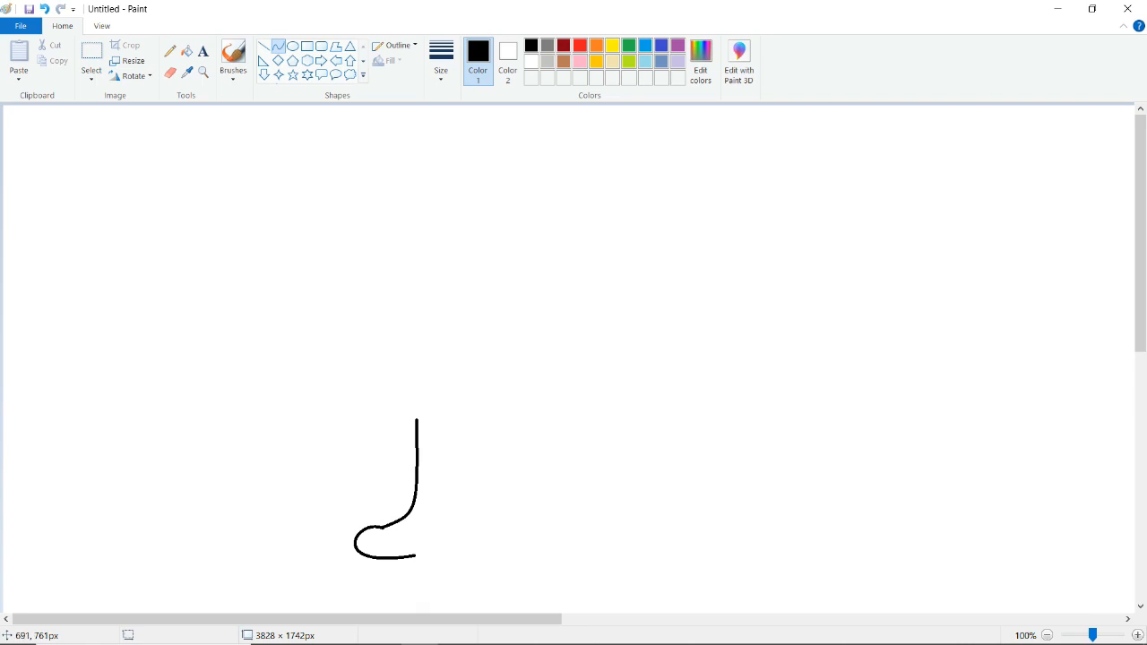
left_click_drag(415, 556, 452, 416)
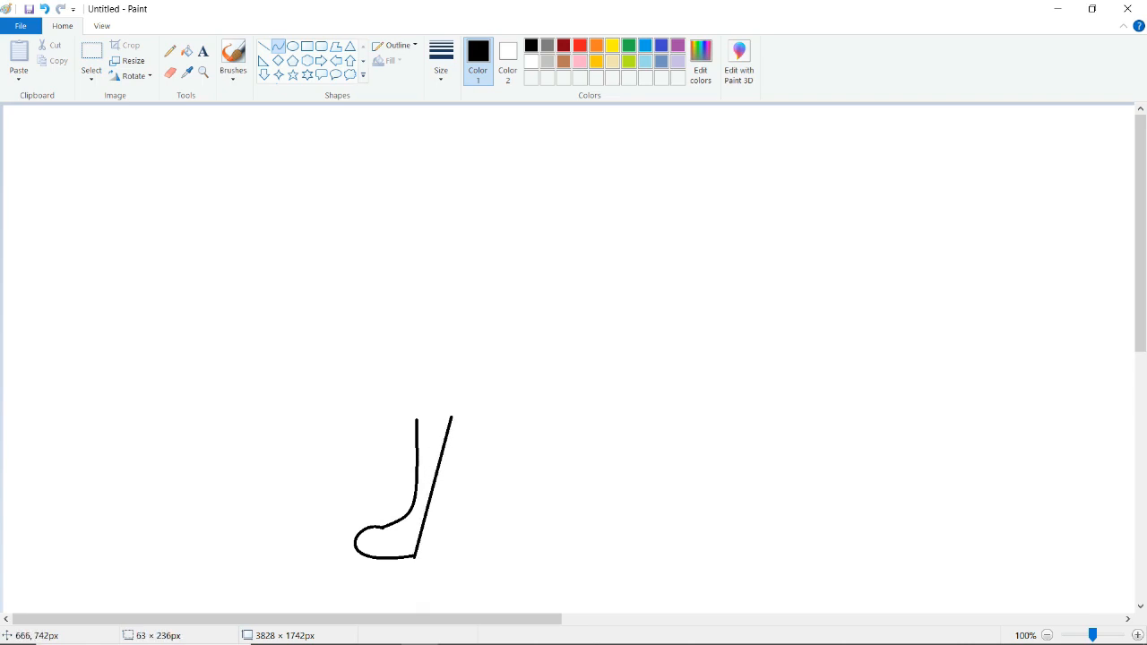
left_click_drag(401, 550, 453, 553)
left_click(510, 581)
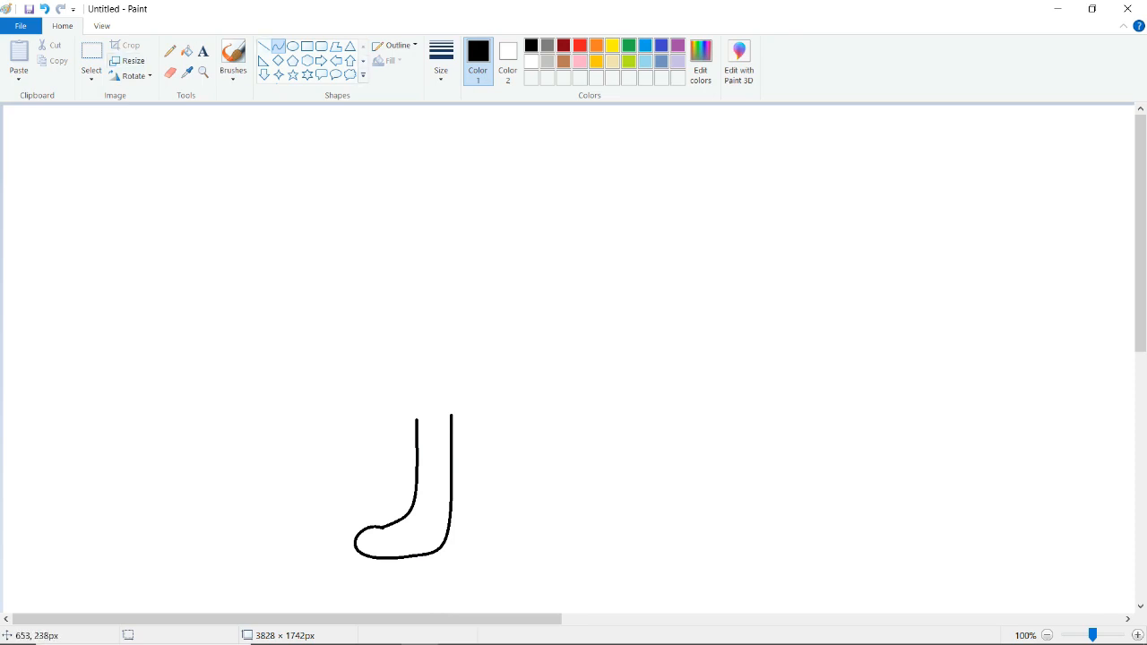
Draw the chest curve, about 175 × 358 px, sweeping into the belly, and nudge it down over the front leg
left_click_drag(387, 262, 480, 468)
left_click_drag(458, 425, 451, 454)
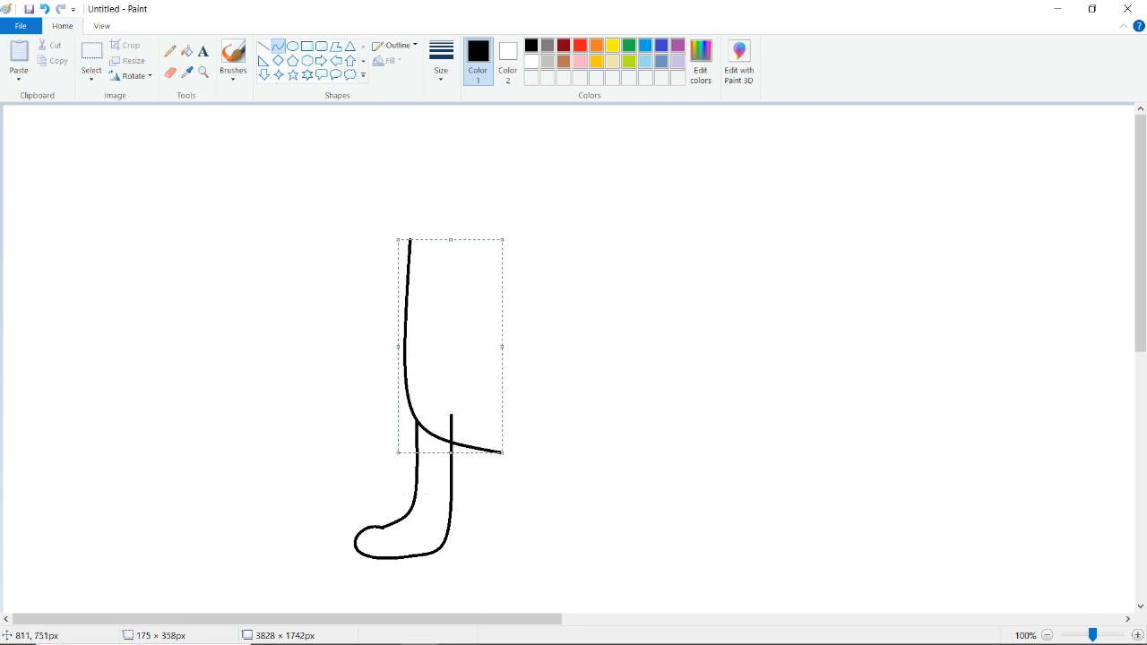
key("Down")
key("Down")
key("Down")
key("Down")
key("Down")
key("Down")
key("Down")
key("Down")
key("Down")
key("Down")
key("Down")
key("Down")
key("Down")
key("Down")
key("Down")
key("Down")
key("Down")
key("Down")
key("Down")
key("Down")
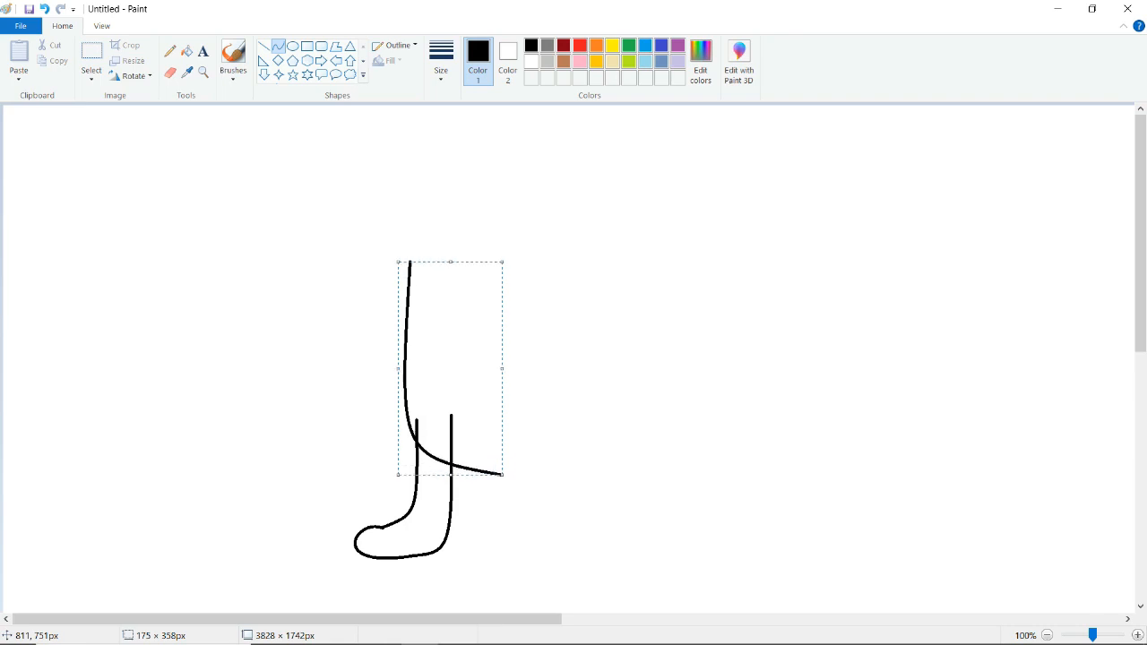
key("Escape")
Erase the parts of the front leg's two edges that extend above the chest and belly curve
left_click(92, 59)
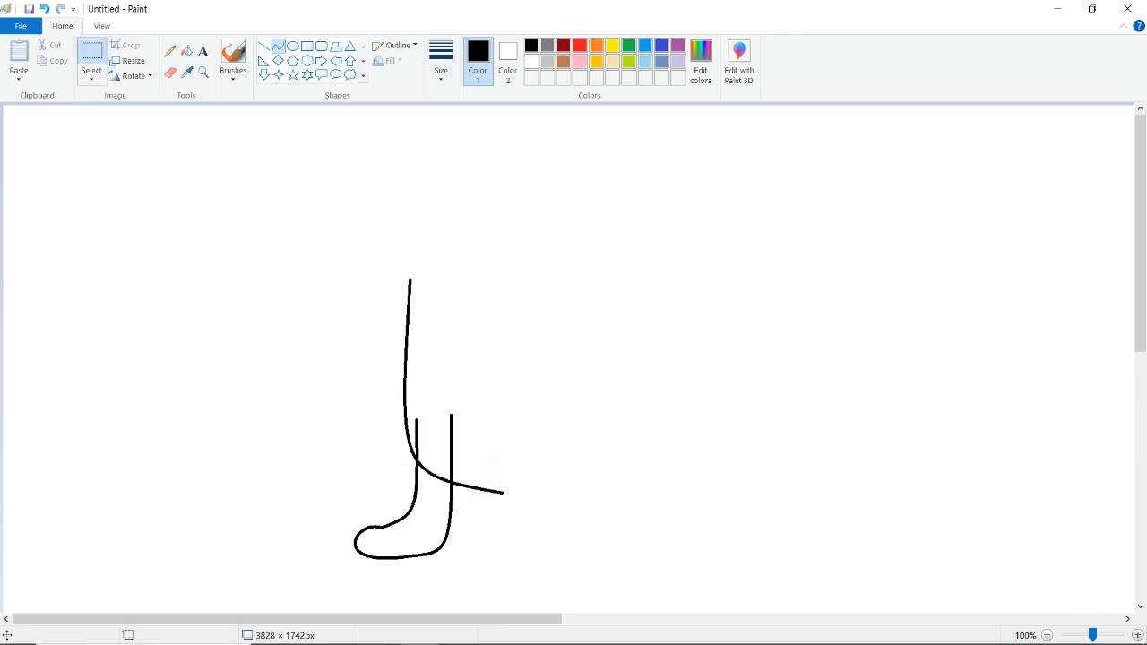
left_click_drag(421, 339, 524, 455)
left_click_drag(422, 455, 414, 456)
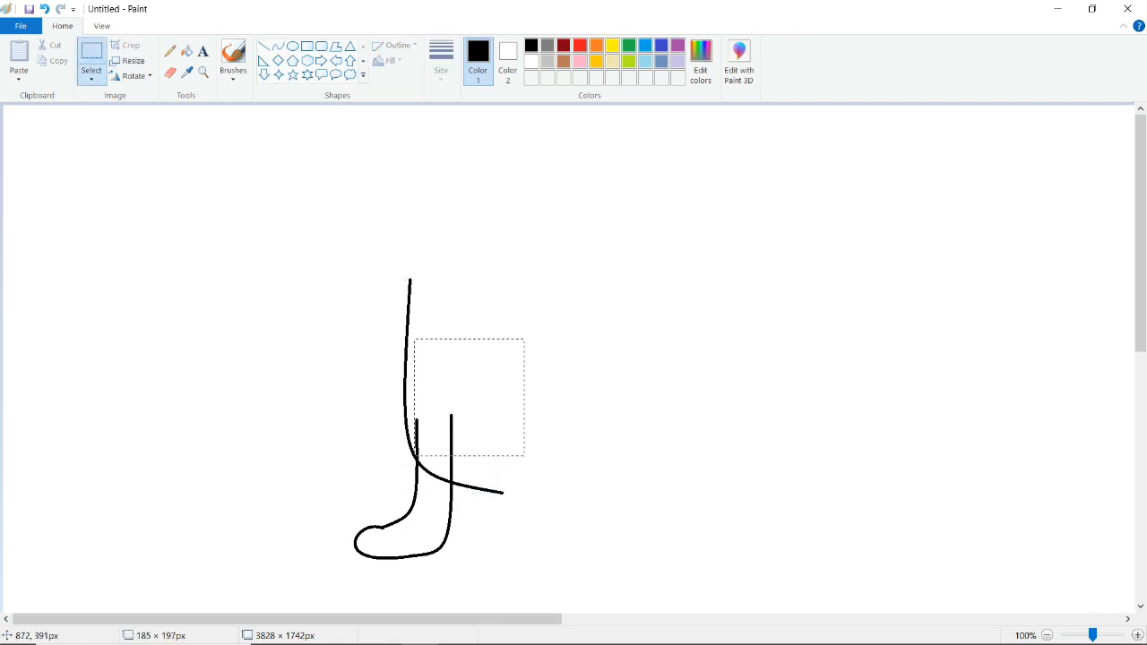
left_click(659, 427)
left_click_drag(503, 384, 415, 449)
key("Delete")
left_click_drag(501, 399, 451, 482)
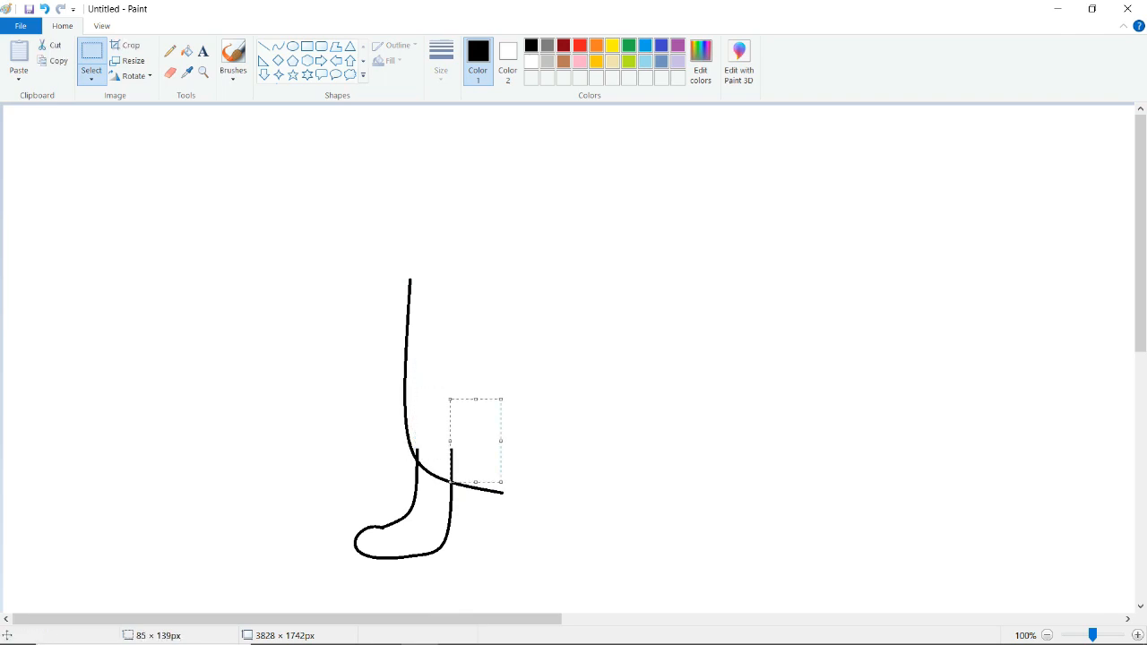
key("Delete")
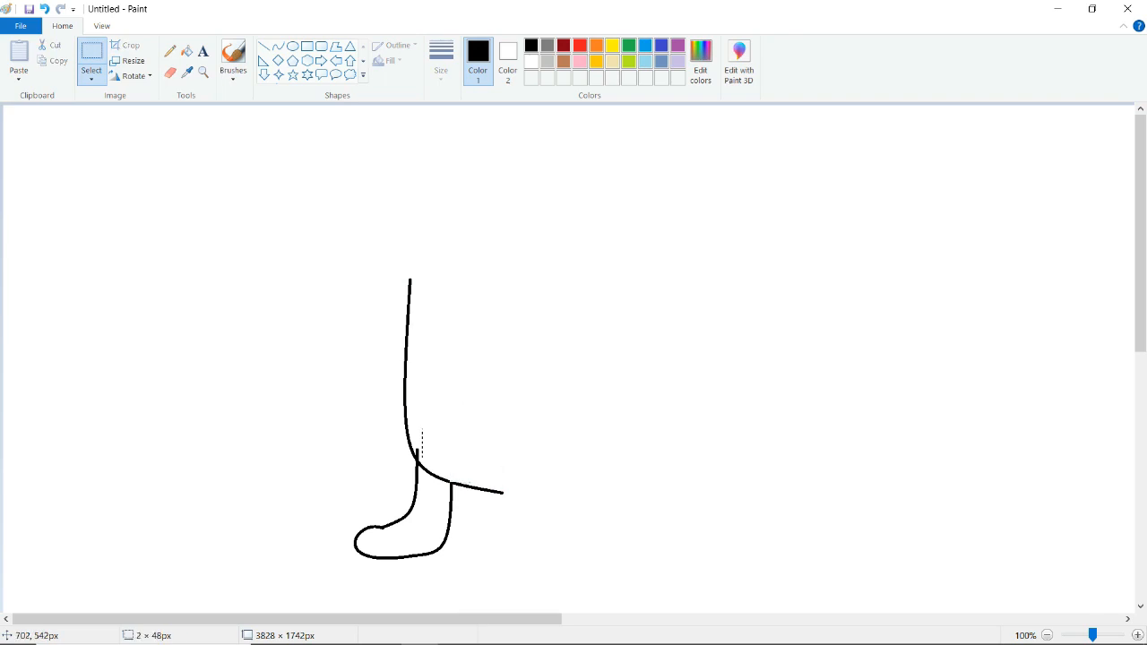
mouse_move(417, 455)
left_mouse_down()
mouse_move(455, 430)
mouse_move(416, 449)
left_mouse_up()
key("Delete")
key("Delete")
Draw the front edge of the second front leg as a slightly bent curve about 221 px tall, crossing the belly line
left_click(278, 45)
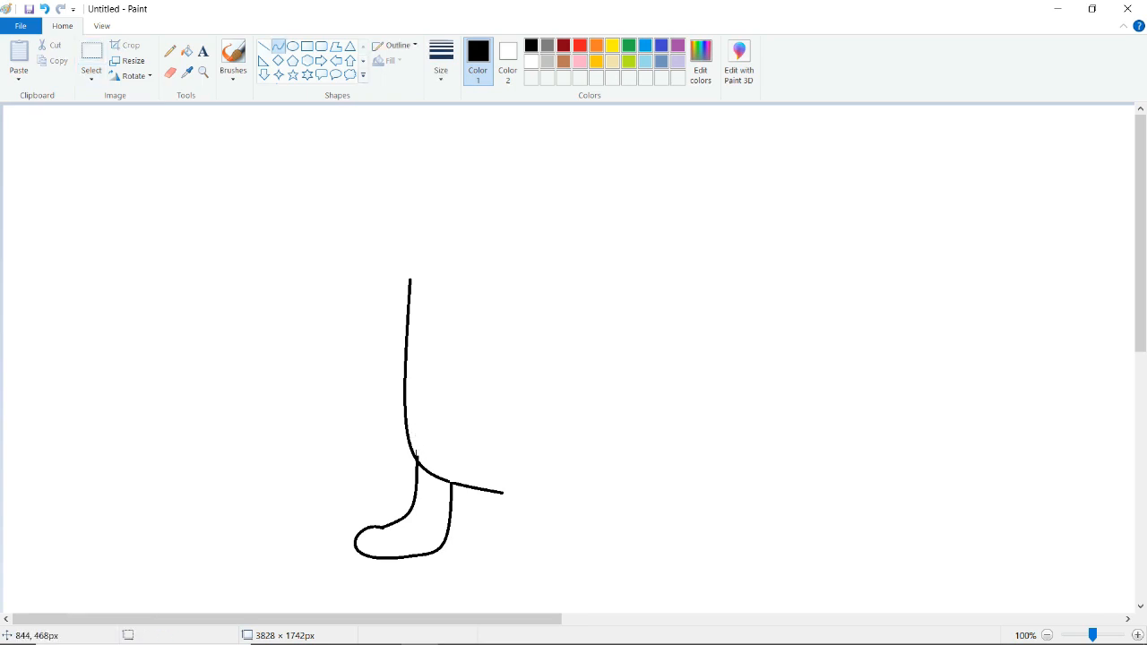
mouse_move(490, 397)
left_mouse_down()
mouse_move(507, 550)
mouse_move(496, 528)
left_mouse_up()
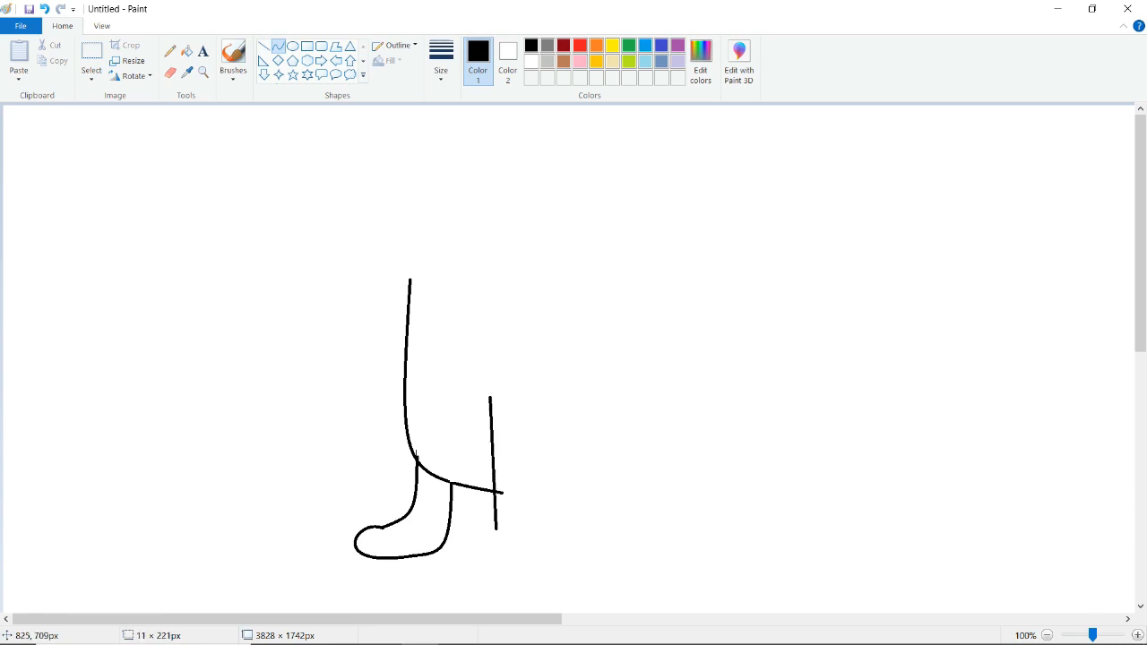
left_click_drag(494, 469, 497, 470)
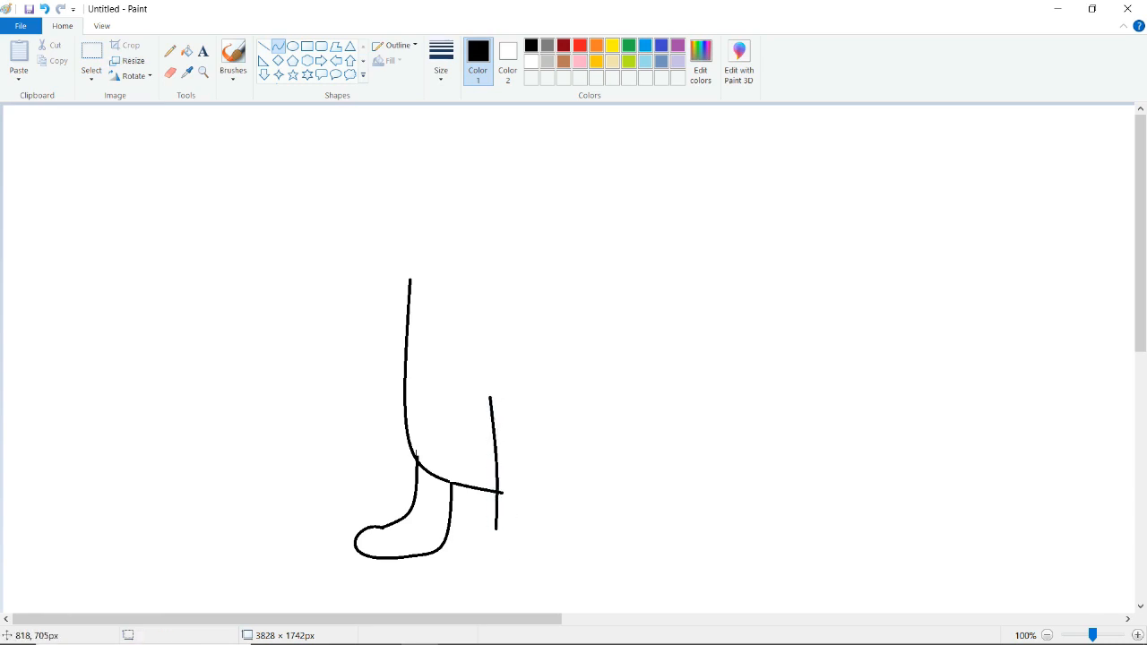
Draw the rounded front half of the second leg's paw, about 94 × 67 px, and nudge it to meet the leg edge
left_click_drag(496, 529, 515, 558)
left_click_drag(496, 538, 462, 567)
key("Left")
key("Left")
key("Left")
key("Left")
key("Down")
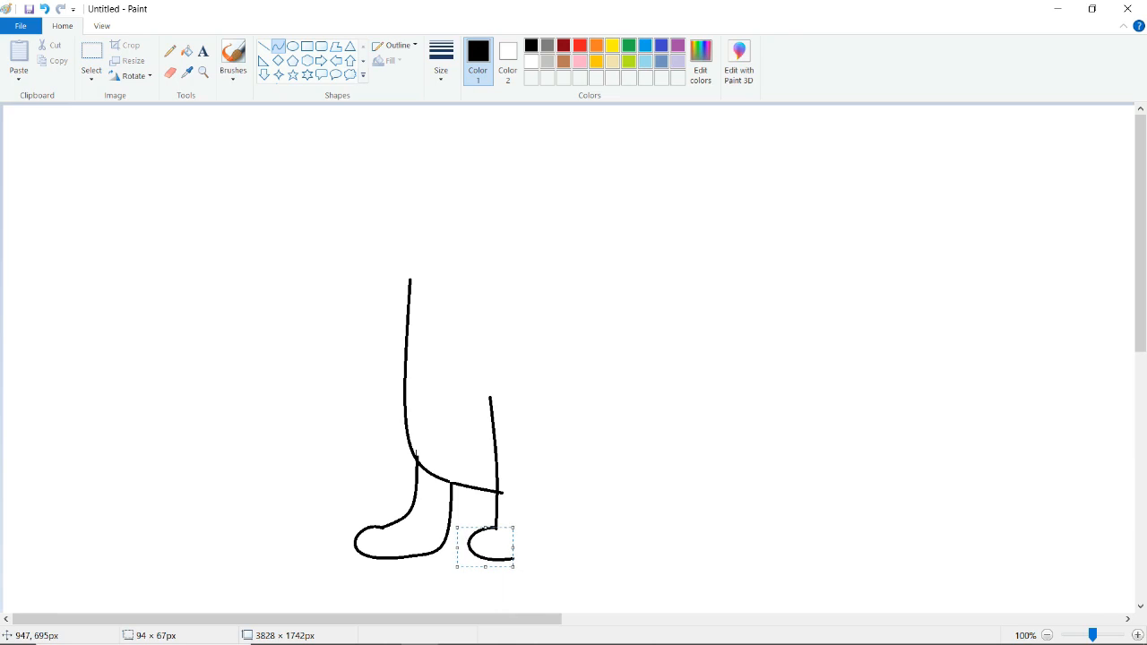
left_click(568, 519)
Round off the back half of the second front paw with a curve continuing from its sole
mouse_move(515, 561)
left_mouse_down()
mouse_move(520, 517)
mouse_move(518, 543)
mouse_move(552, 545)
mouse_move(543, 535)
left_mouse_up()
key("Up")
key("Up")
key("Up")
key("Up")
key("Left")
left_click(522, 500)
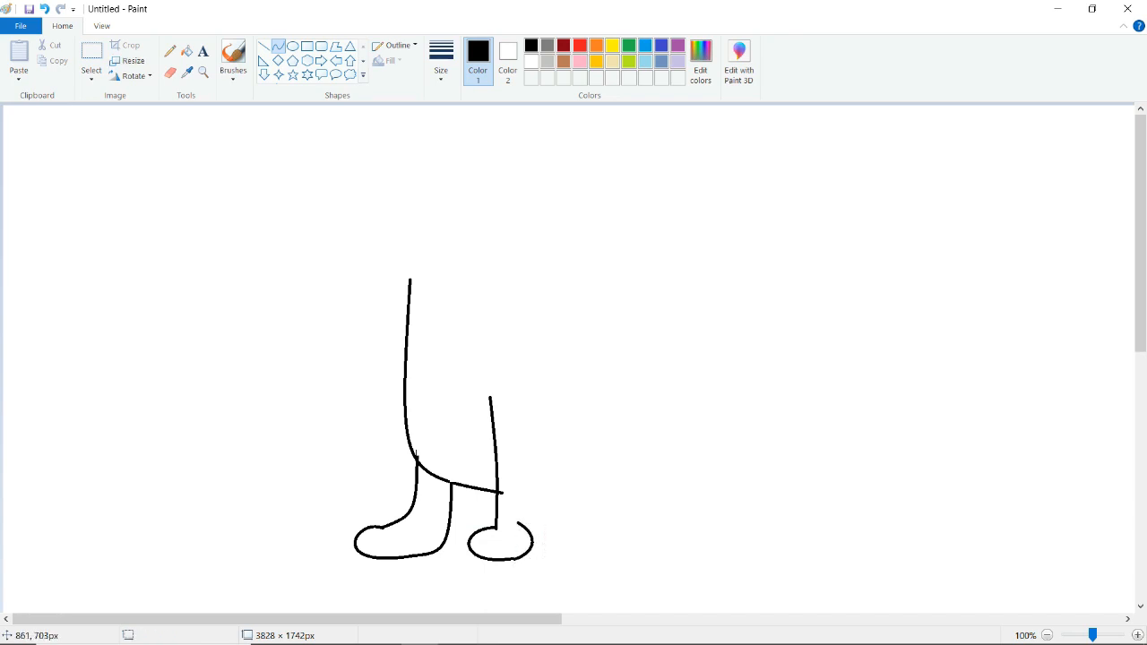
Draw the back edge of the second front leg as a curve rising from the paw and bending at the top
left_click_drag(518, 527, 550, 384)
left_click_drag(528, 475, 535, 481)
left_click_drag(551, 419, 558, 414)
left_click(700, 429)
Draw the rounded front of the hind paw, about 106 × 78 px, and shift it to touch the second front paw
mouse_move(562, 525)
left_mouse_down()
mouse_move(566, 563)
mouse_move(503, 494)
left_mouse_up()
left_click_drag(544, 546, 503, 560)
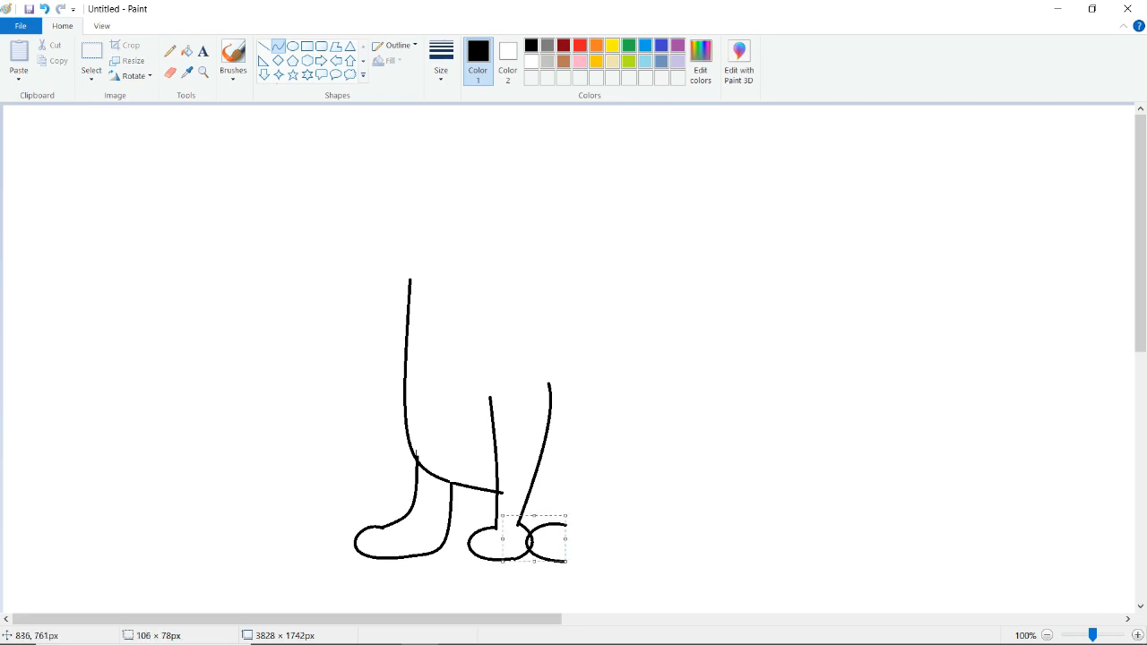
left_click_drag(563, 521, 567, 521)
left_click(605, 511)
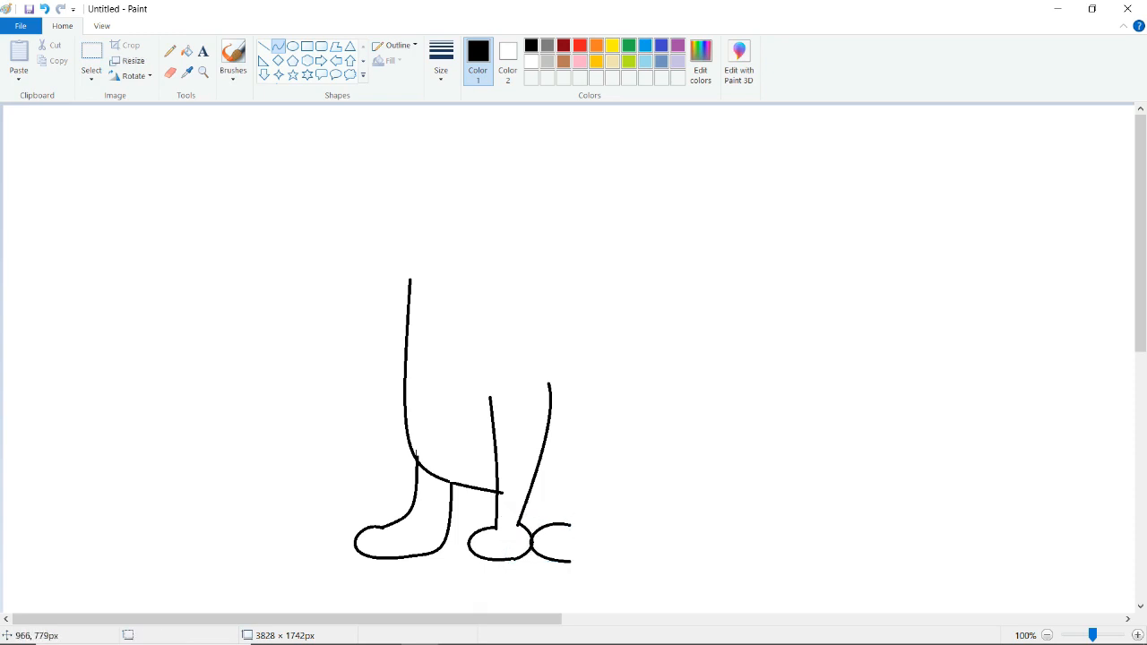
Draw the back and rump curve up from the hind paw's sole and narrow it to about 239 × 428 px
left_click_drag(571, 563, 553, 307)
left_click_drag(570, 560, 719, 557)
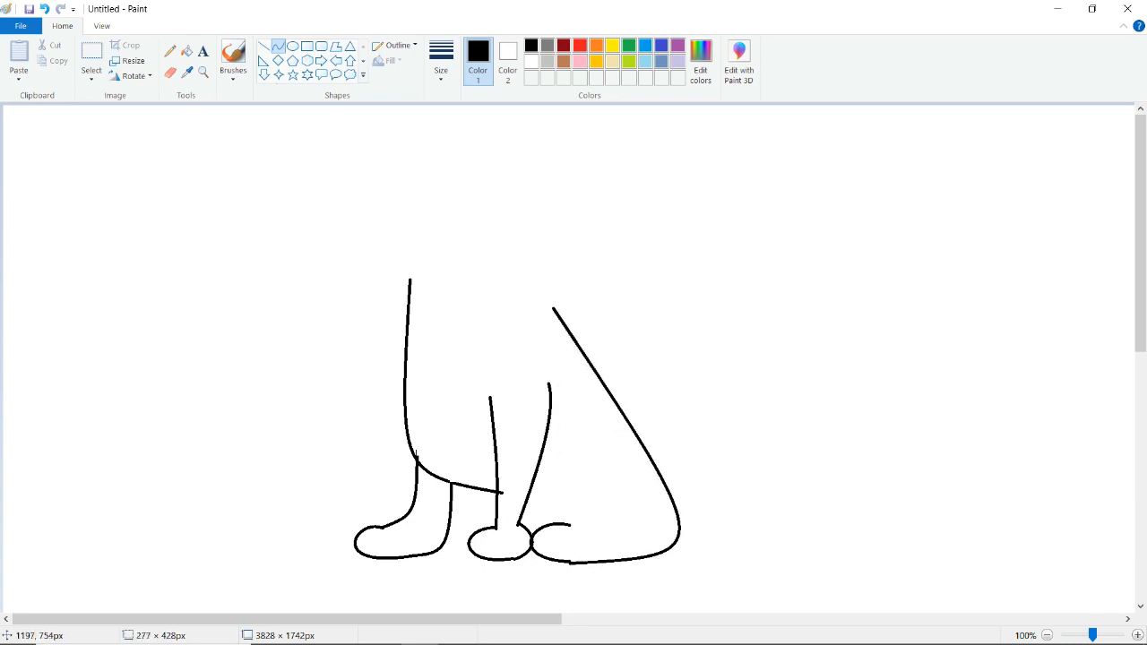
left_click_drag(661, 435, 575, 406)
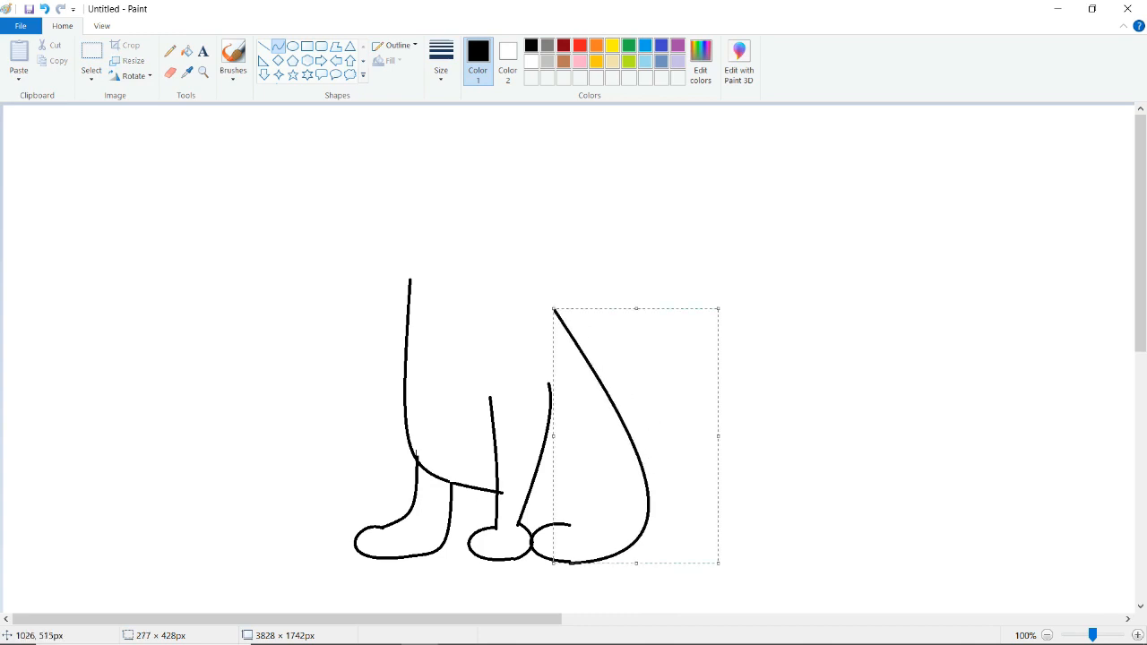
left_click_drag(735, 431, 695, 425)
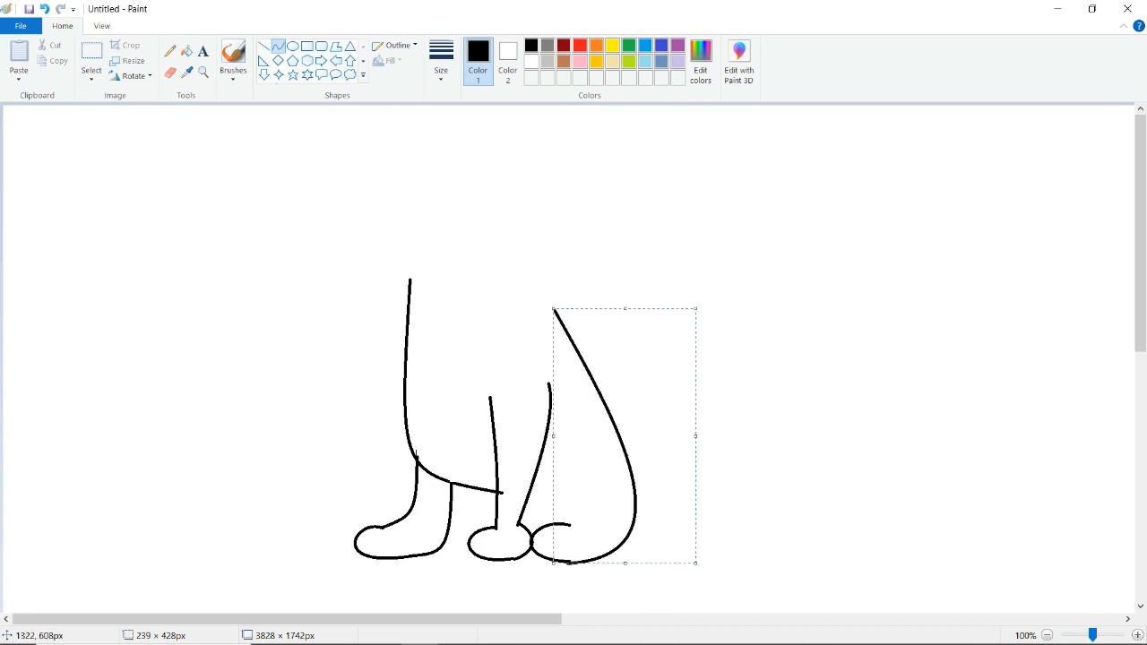
left_click(792, 468)
Extend the upper end of the back outline with a short curve up to the neck
mouse_move(550, 305)
left_mouse_down()
mouse_move(527, 285)
mouse_move(542, 276)
mouse_move(550, 293)
left_mouse_up()
left_click(549, 290)
left_click(549, 290)
left_click(559, 562)
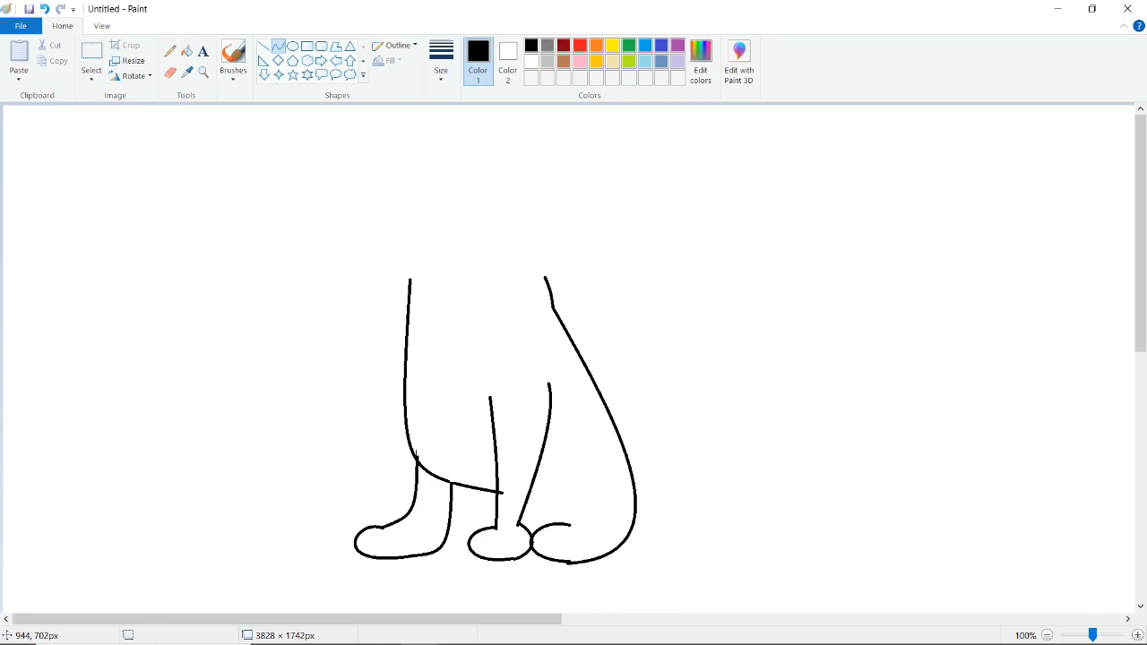
Draw the thigh curve, about 83 × 138 px, rising from the top of the hind paw and bending towards the back
mouse_move(562, 524)
left_mouse_down()
mouse_move(593, 447)
mouse_move(544, 444)
left_mouse_up()
left_click(566, 458)
left_click_drag(566, 515, 561, 449)
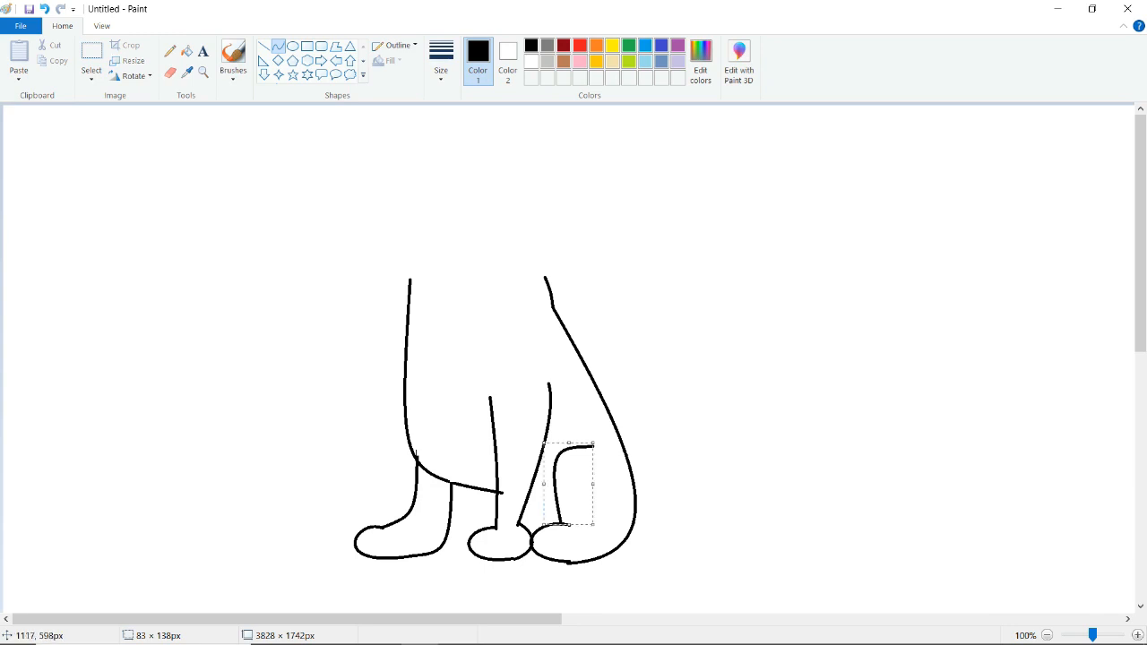
left_click(681, 460)
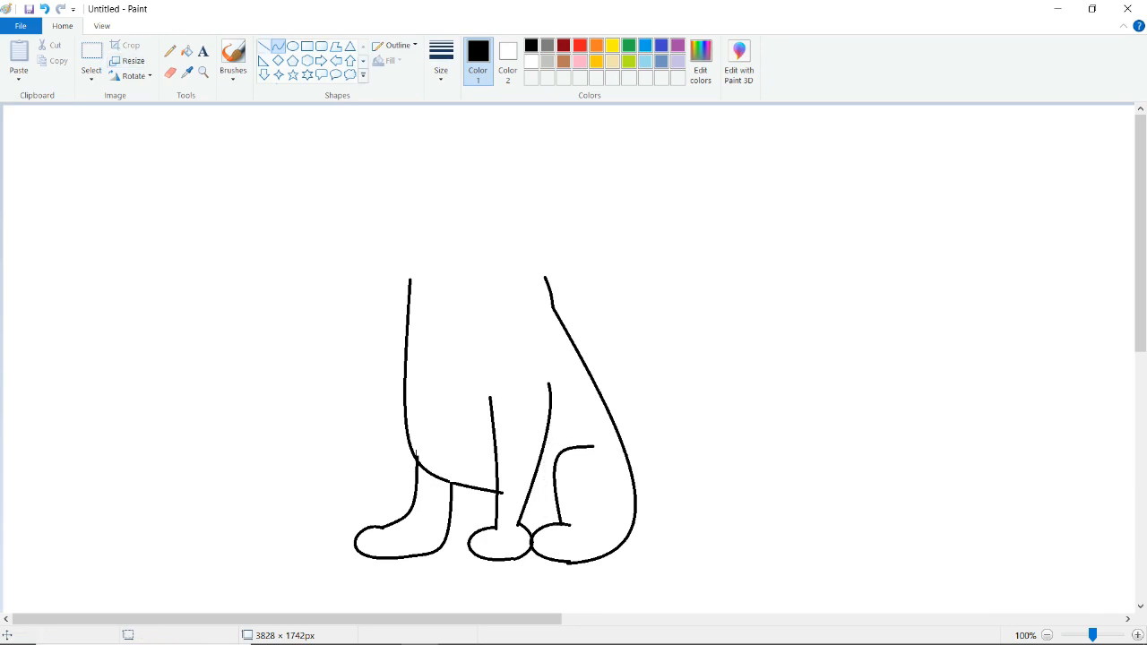
Draw two short toe lines on each of the three paws, nudging the middle paw's lines up into place
left_click_drag(541, 539, 537, 552)
left_click(543, 542)
left_click(264, 46)
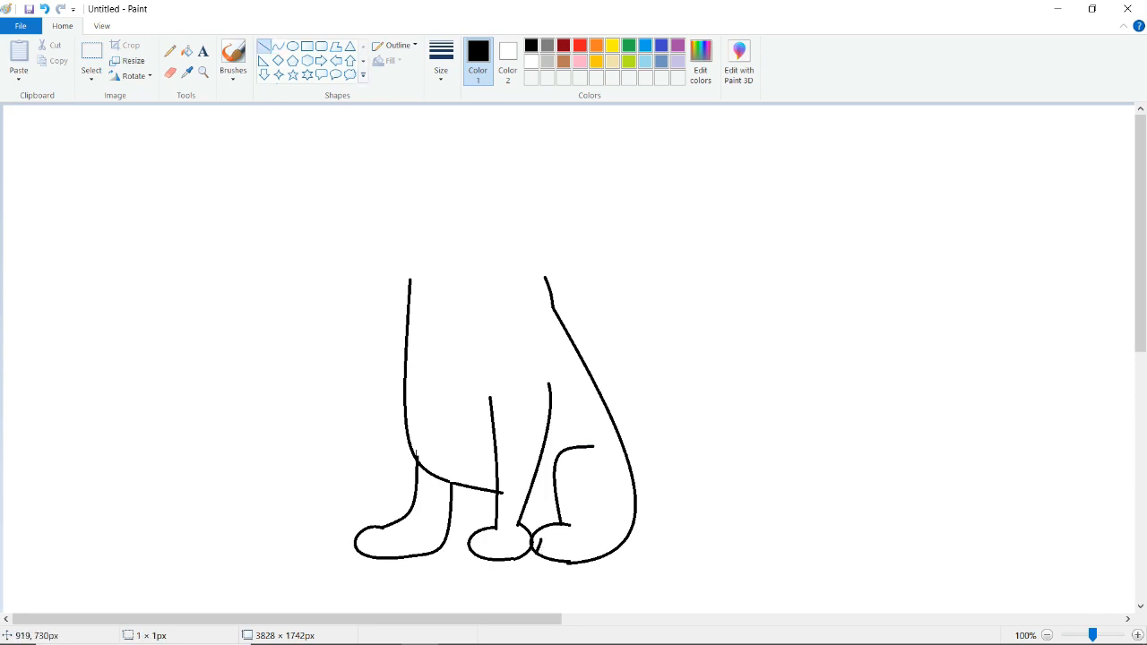
mouse_move(553, 540)
left_mouse_down()
mouse_move(550, 556)
mouse_move(483, 558)
mouse_move(504, 540)
mouse_move(502, 559)
left_mouse_up()
key("Up")
key("Up")
key("Up")
key("Up")
key("Up")
key("Up")
key("Up")
key("Up")
key("Up")
key("Up")
key("Up")
key("Up")
left_click(508, 548)
key("Up")
key("Up")
key("Up")
key("Up")
key("Up")
key("Up")
key("Up")
key("Up")
key("Up")
key("Up")
key("Up")
key("Up")
left_click(589, 519)
left_click_drag(364, 542, 372, 547)
left_click(397, 504)
Draw the tail's upper edge curving up from the rump and add a rounded tip about 85 × 163 px
left_click(278, 46)
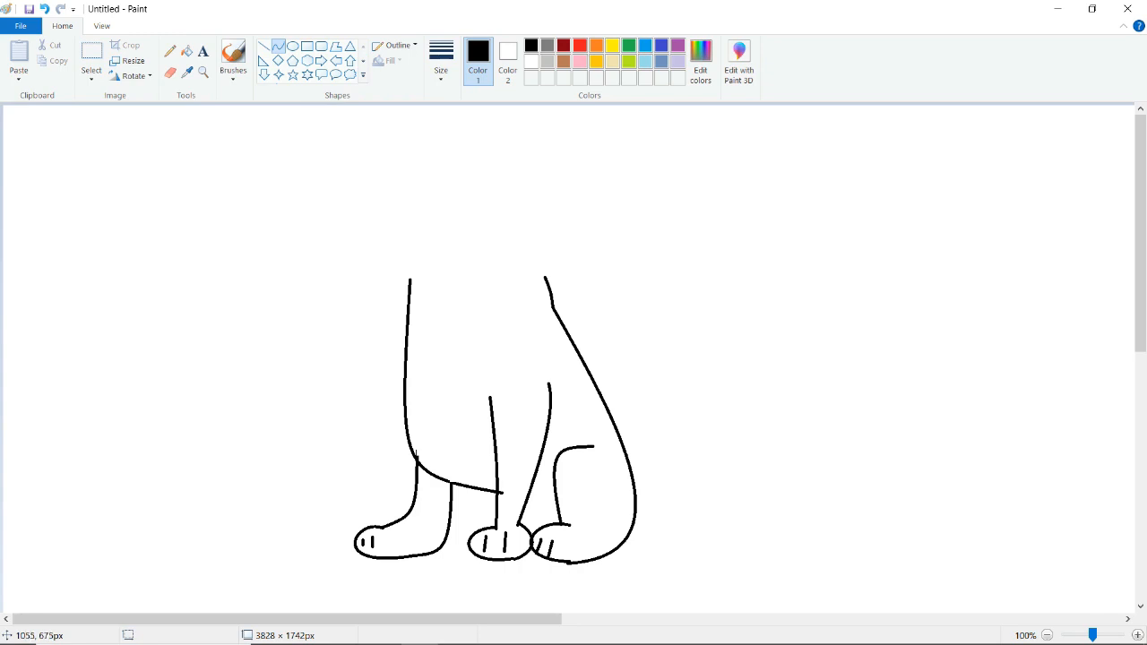
left_click_drag(636, 509, 721, 370)
mouse_move(673, 461)
left_mouse_down()
mouse_move(708, 443)
mouse_move(743, 390)
mouse_move(725, 391)
mouse_move(750, 373)
mouse_move(781, 376)
mouse_move(783, 395)
mouse_move(736, 366)
mouse_move(771, 329)
mouse_move(765, 351)
left_mouse_up()
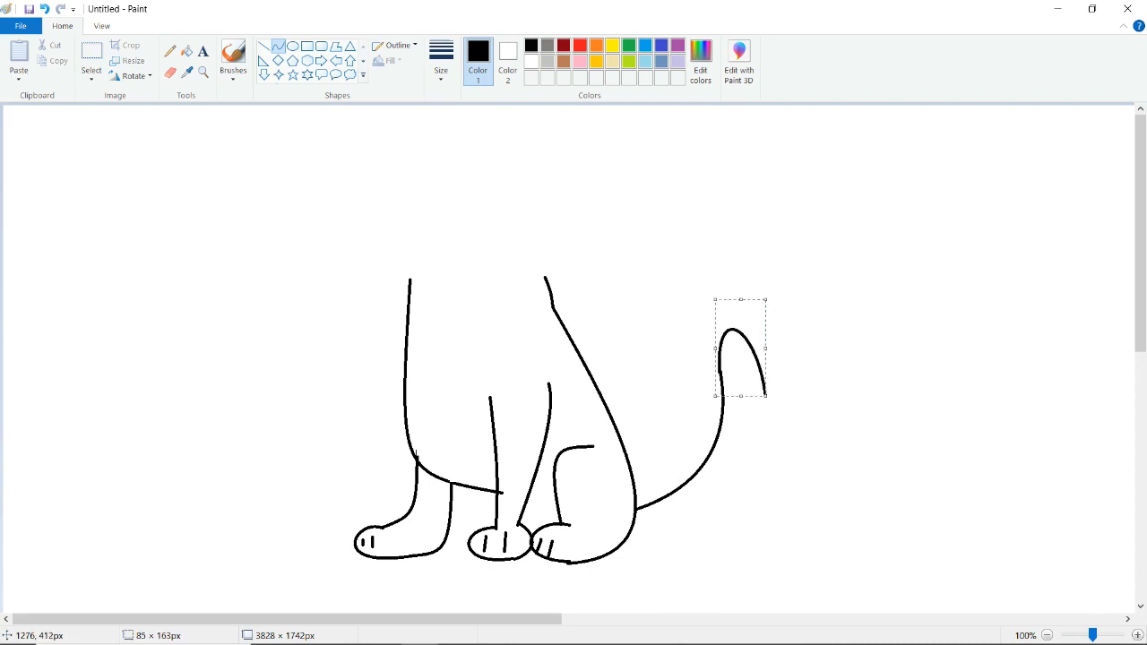
left_click(791, 377)
Draw the tail's lower edge, about 233 × 236 px, curving from the tip back down to the rump
mouse_move(766, 395)
left_mouse_down()
mouse_move(628, 542)
mouse_move(744, 435)
left_mouse_up()
left_click_drag(707, 471, 707, 507)
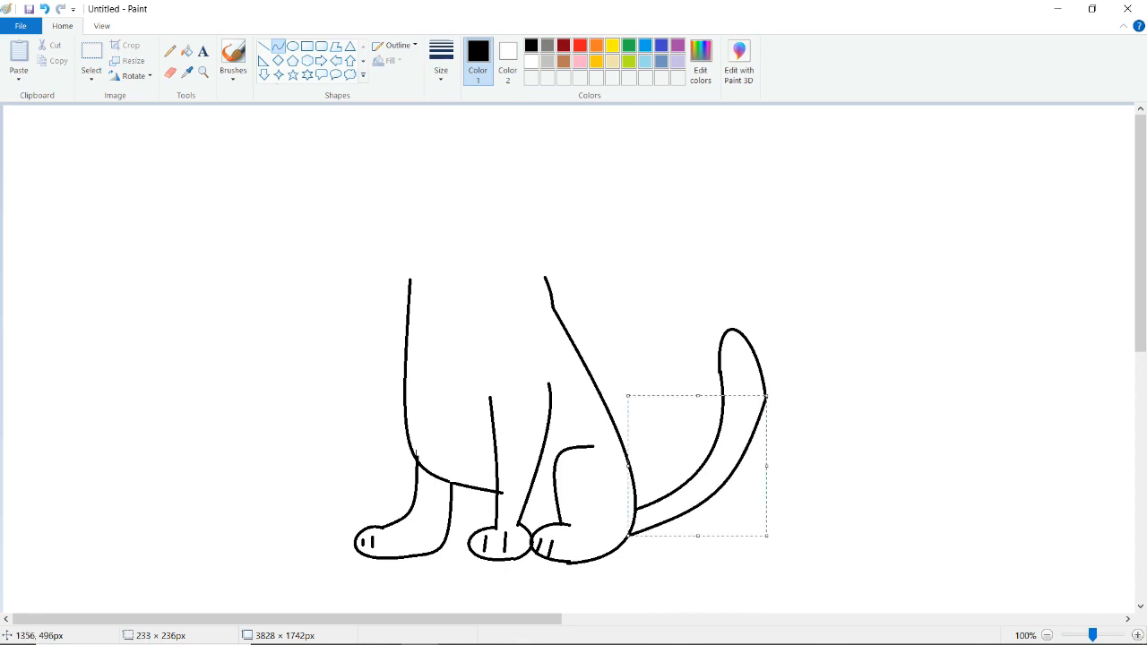
left_click(814, 403)
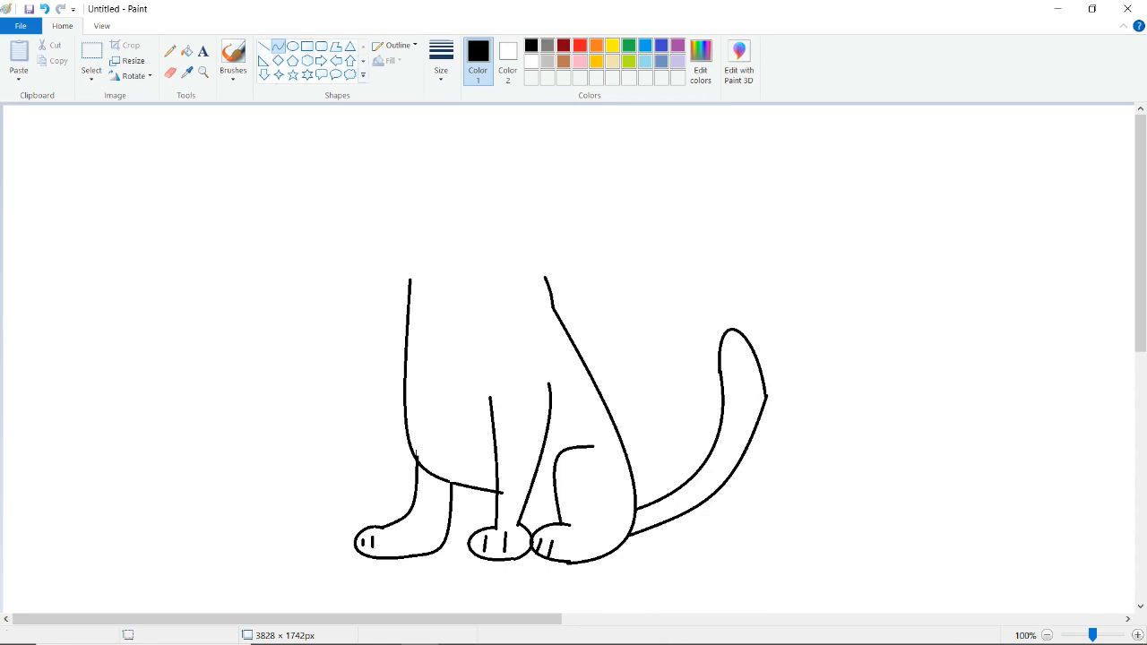
Draw the lower half of the head as a wide U-shaped curve, about 451 × 238 px, resting on the neck lines
mouse_move(331, 207)
left_mouse_down()
mouse_move(568, 206)
mouse_move(288, 284)
mouse_move(332, 338)
left_mouse_up()
left_click_drag(496, 454, 884, 470)
mouse_move(470, 280)
left_mouse_down()
mouse_move(500, 270)
mouse_move(487, 267)
left_mouse_up()
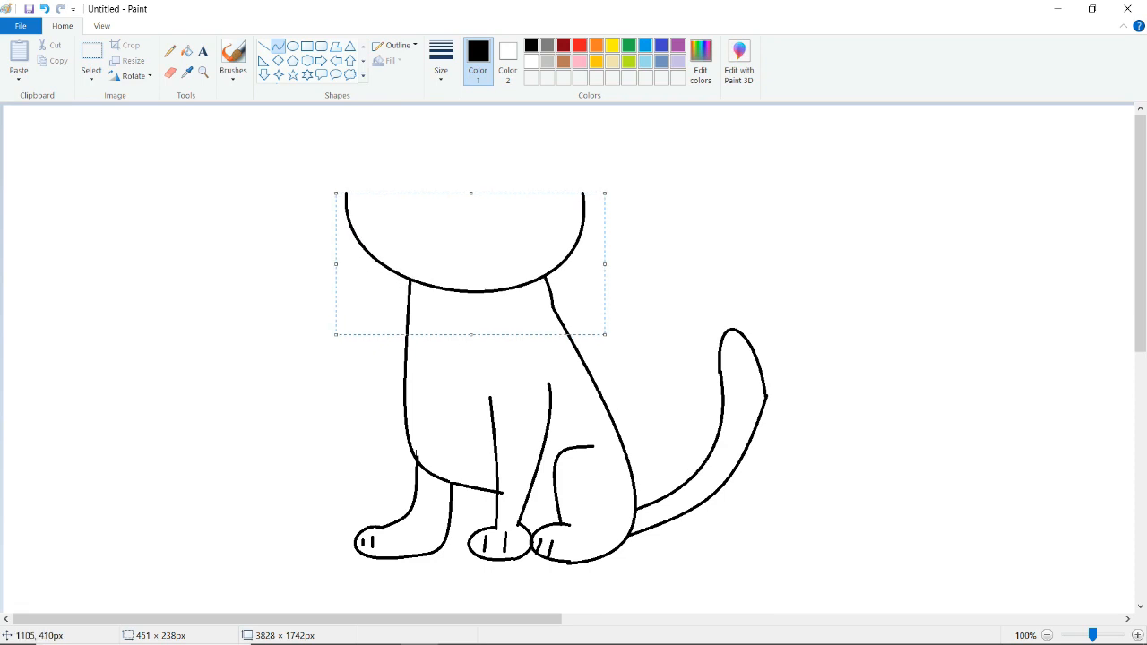
left_click(664, 350)
Draw a pointed ear on each side of the head and join them with an arched line about 237 px wide
mouse_move(347, 193)
left_mouse_down()
mouse_move(389, 149)
mouse_move(315, 134)
left_mouse_up()
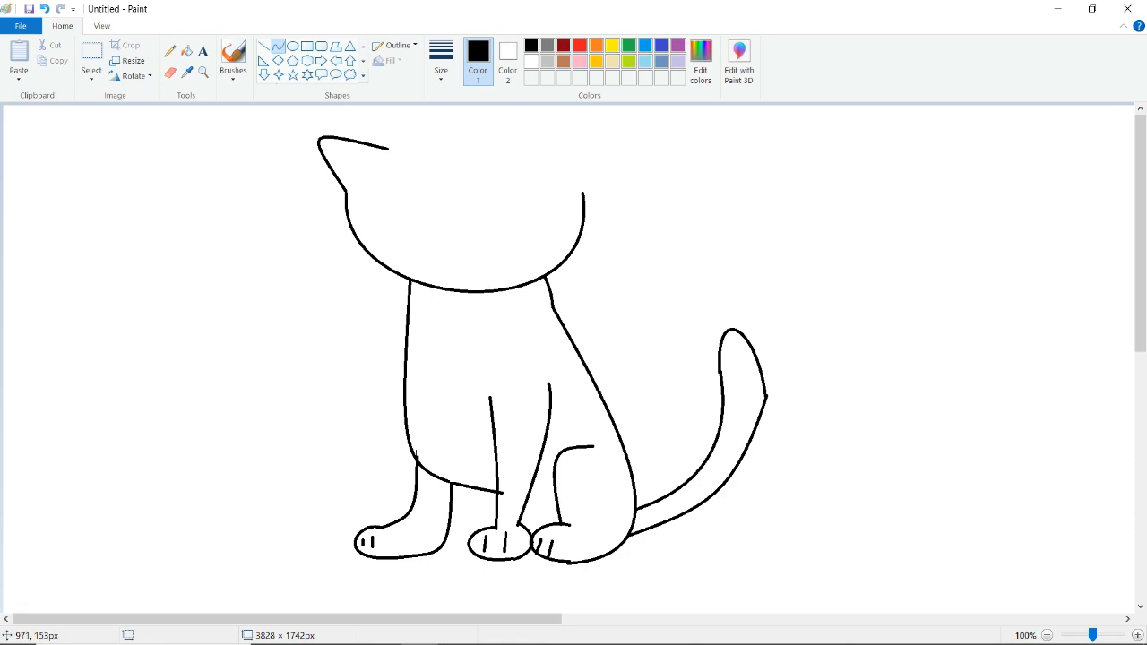
mouse_move(582, 196)
left_mouse_down()
mouse_move(541, 138)
mouse_move(530, 148)
mouse_move(586, 164)
mouse_move(623, 116)
left_mouse_up()
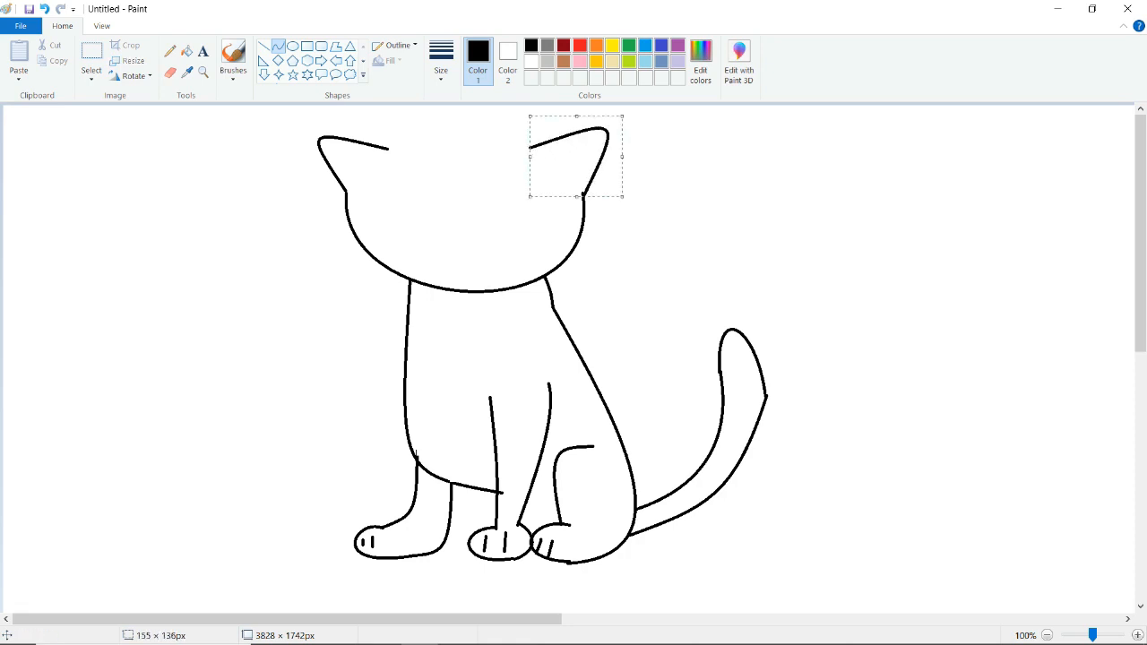
left_click_drag(386, 150, 529, 148)
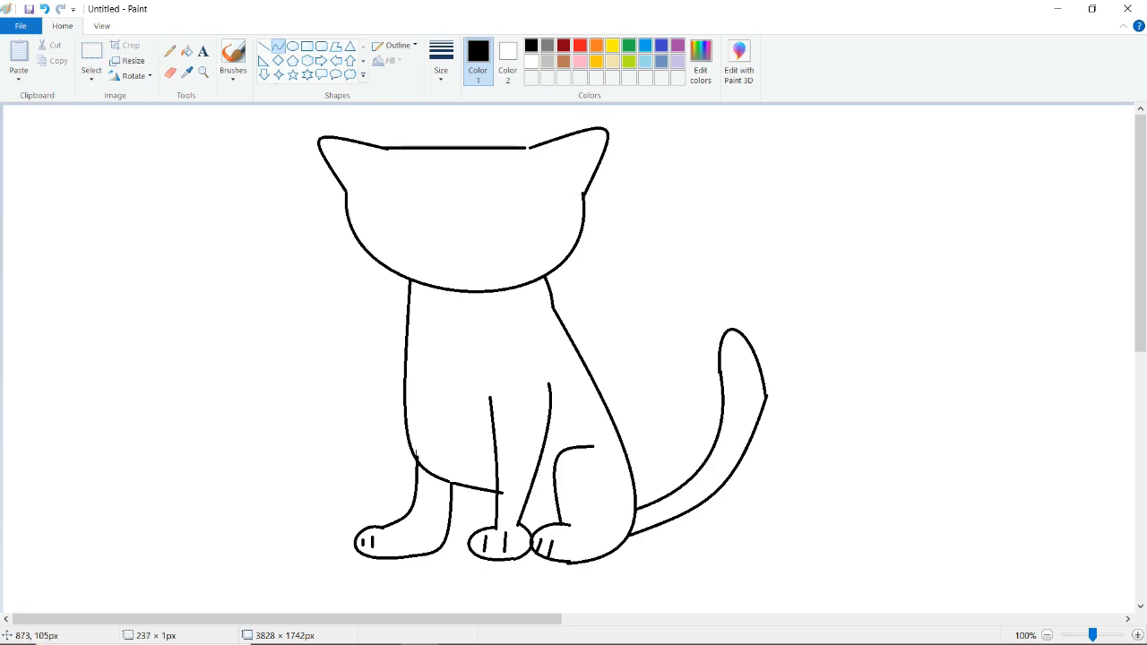
mouse_move(430, 146)
left_mouse_down()
mouse_move(416, 126)
mouse_move(466, 141)
mouse_move(523, 126)
left_mouse_up()
left_click(764, 284)
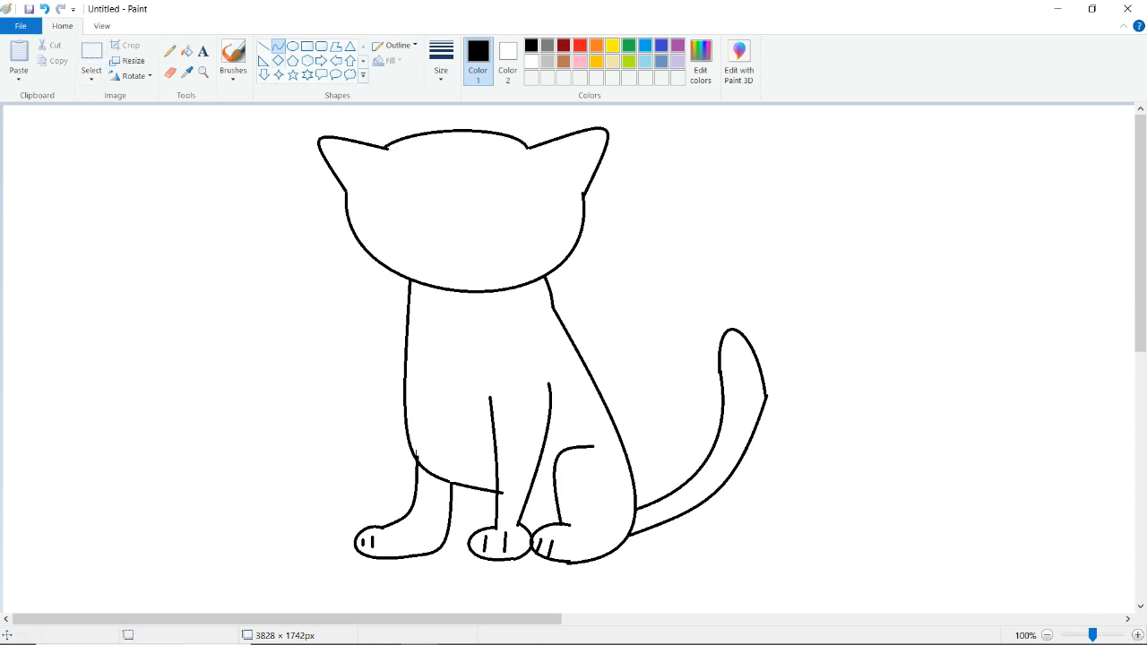
Draw two small arched closed eyes, each about 49 × 14 px, and nudge the second one away from the first
mouse_move(384, 171)
left_mouse_down()
mouse_move(413, 170)
mouse_move(399, 165)
mouse_move(400, 178)
left_mouse_up()
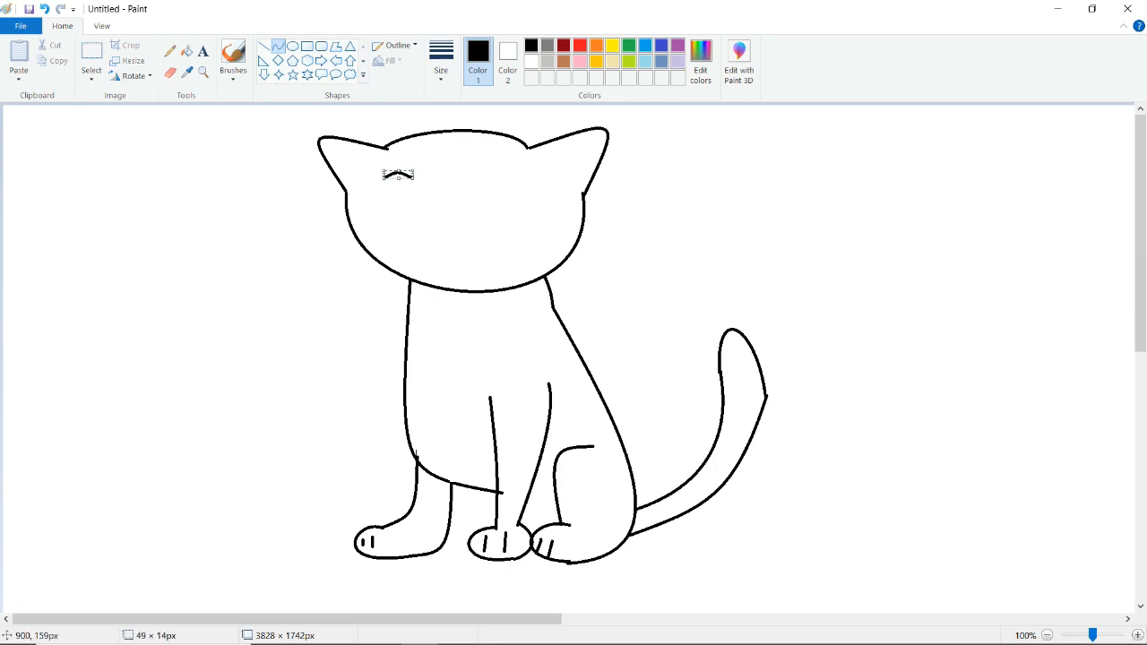
mouse_move(499, 169)
left_mouse_down()
mouse_move(533, 166)
mouse_move(520, 156)
mouse_move(525, 172)
left_mouse_up()
key("Right")
key("Right")
key("Right")
key("Right")
key("Right")
left_click(656, 189)
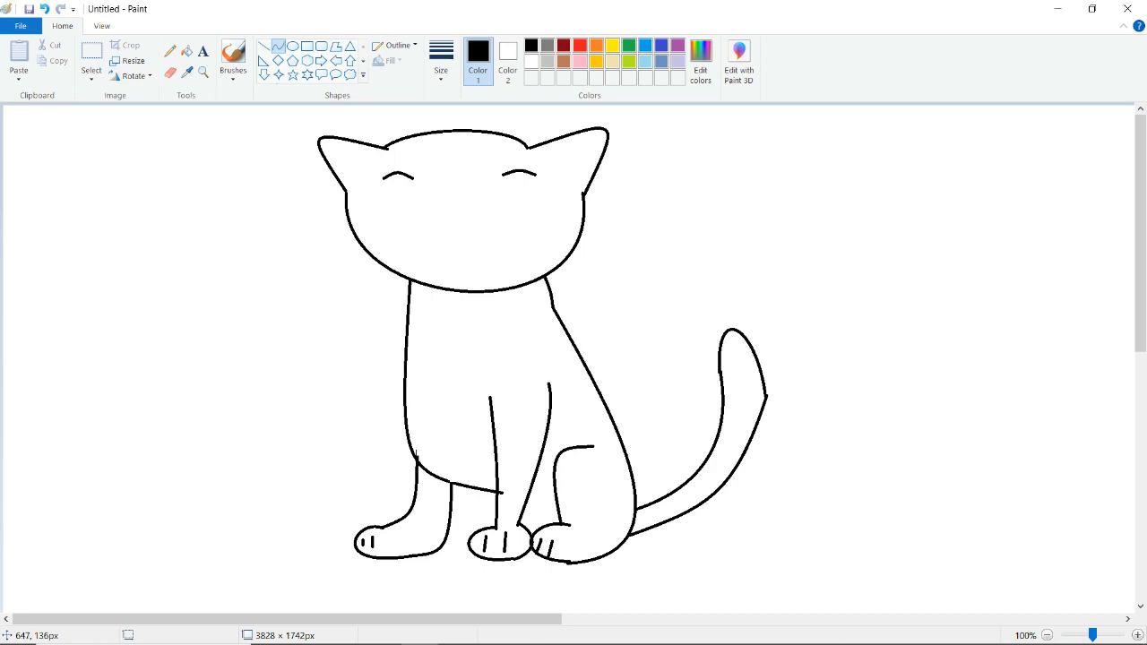
Draw an almond-shaped open eye from two curves beneath each of the two small arches on the face
left_click_drag(390, 187, 425, 211)
left_click(416, 177)
left_click(424, 192)
left_click(457, 215)
mouse_move(389, 191)
left_mouse_down()
mouse_move(423, 211)
mouse_move(400, 207)
left_mouse_up()
left_click(428, 226)
mouse_move(496, 200)
left_mouse_down()
mouse_move(542, 190)
mouse_move(515, 184)
mouse_move(547, 183)
mouse_move(499, 199)
mouse_move(555, 189)
mouse_move(506, 214)
mouse_move(533, 203)
left_mouse_up()
left_click(711, 249)
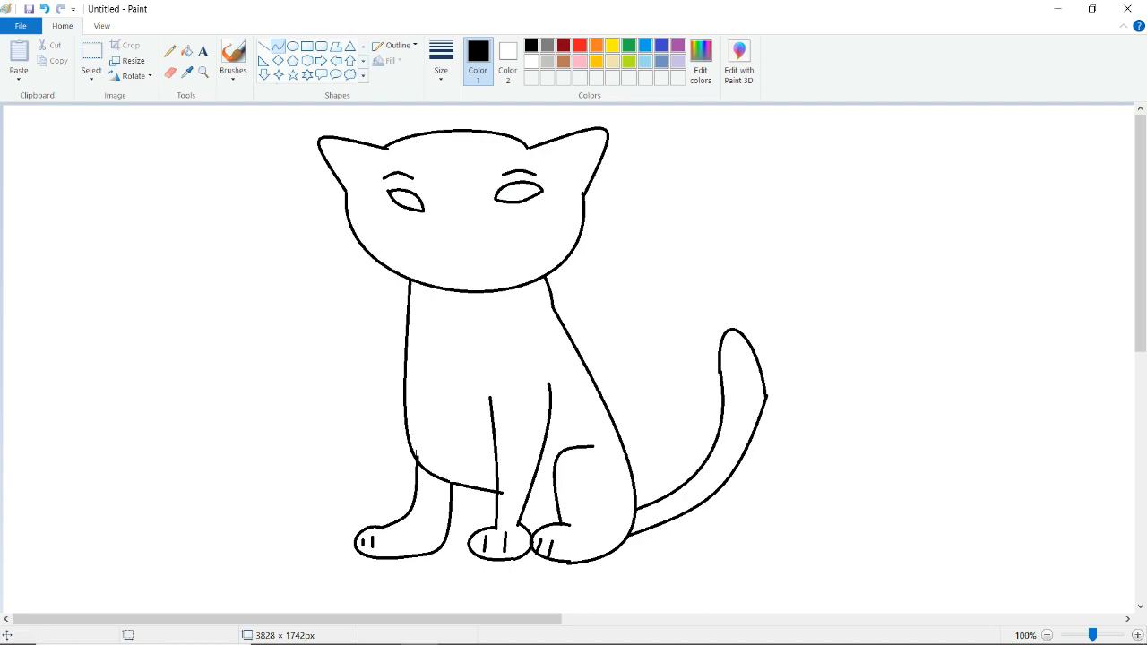
Draw a small inner triangle with straight lines inside each ear
left_click(264, 46)
mouse_move(536, 154)
left_mouse_down()
mouse_move(604, 136)
mouse_move(587, 140)
mouse_move(577, 184)
left_mouse_up()
left_click(634, 164)
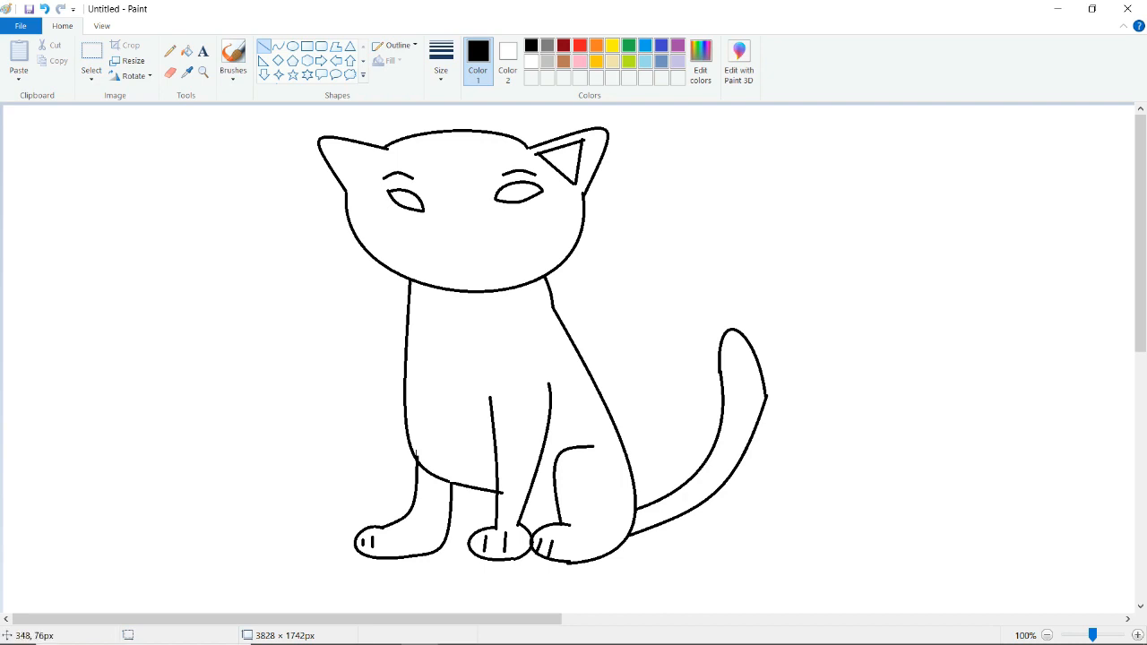
mouse_move(331, 148)
left_mouse_down()
mouse_move(380, 158)
mouse_move(356, 189)
left_mouse_up()
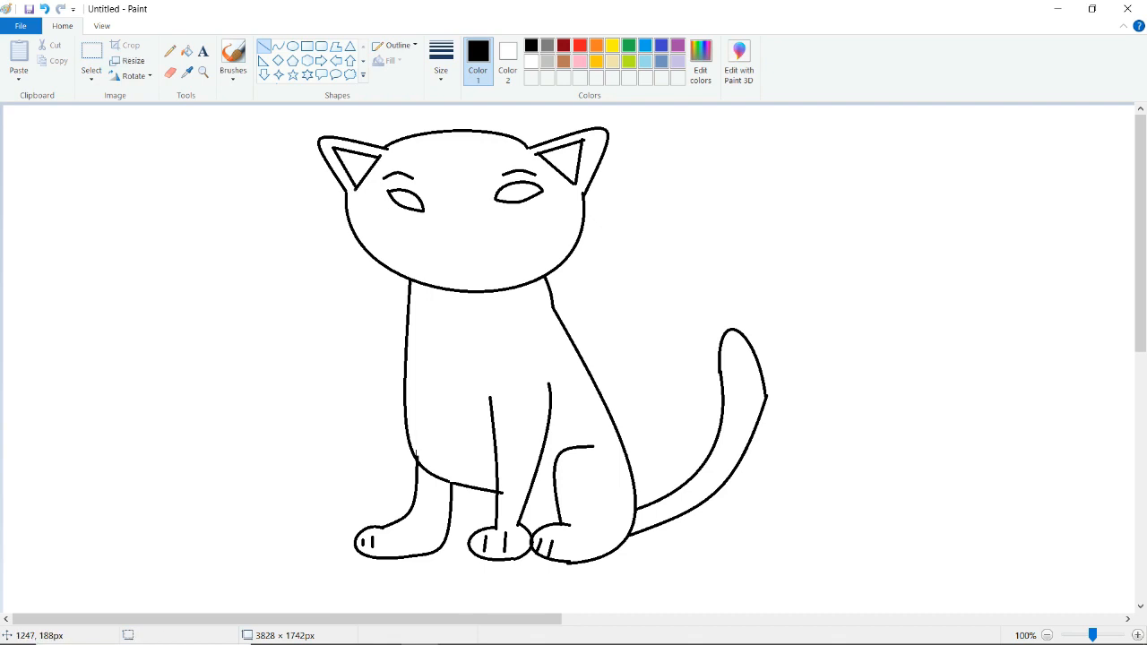
Draw a triangle nose about 44 × 32 px in the middle of the face, turned upside down and centred below the eyes
left_click(351, 46)
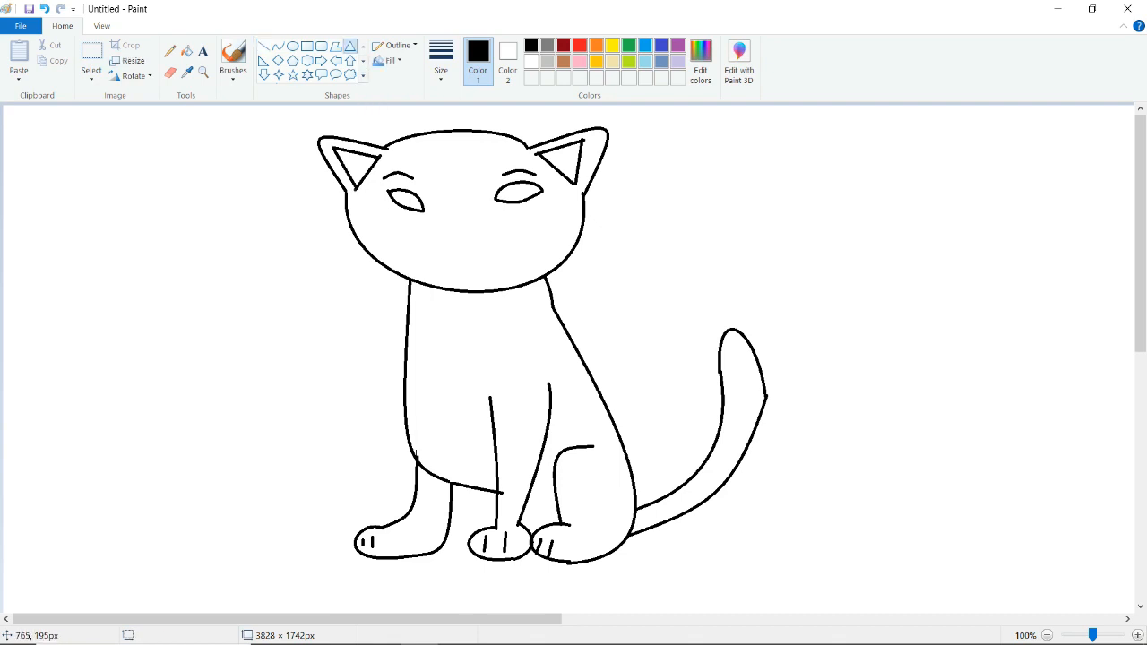
left_click_drag(453, 220, 482, 244)
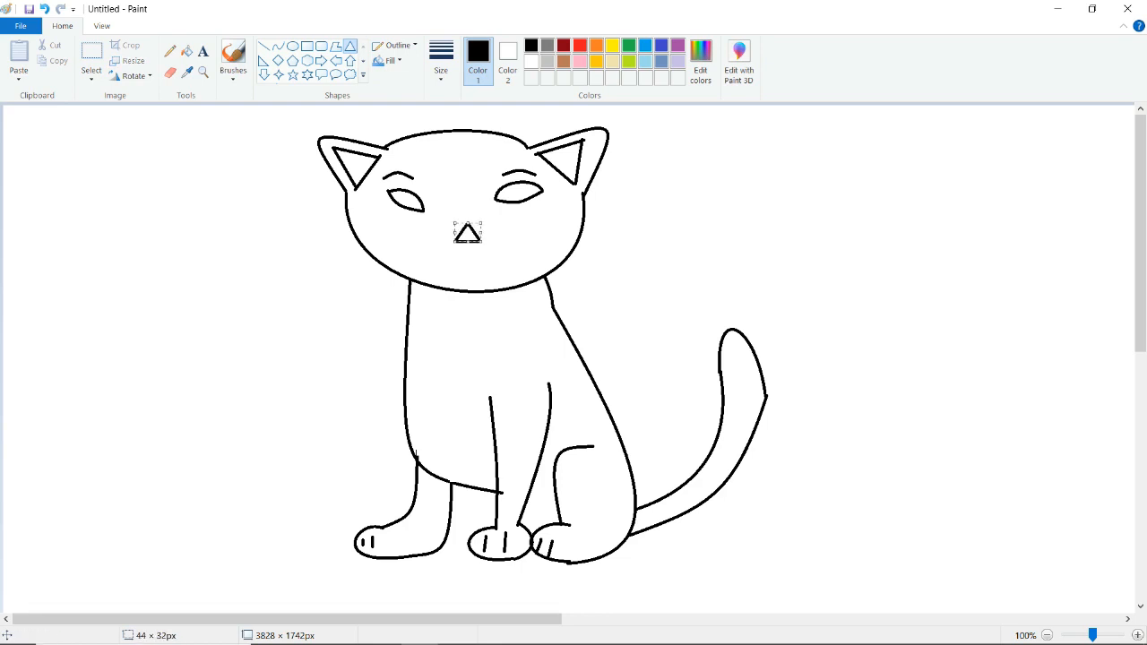
left_click(133, 75)
left_click(152, 141)
left_click_drag(468, 223, 464, 234)
left_click(501, 246)
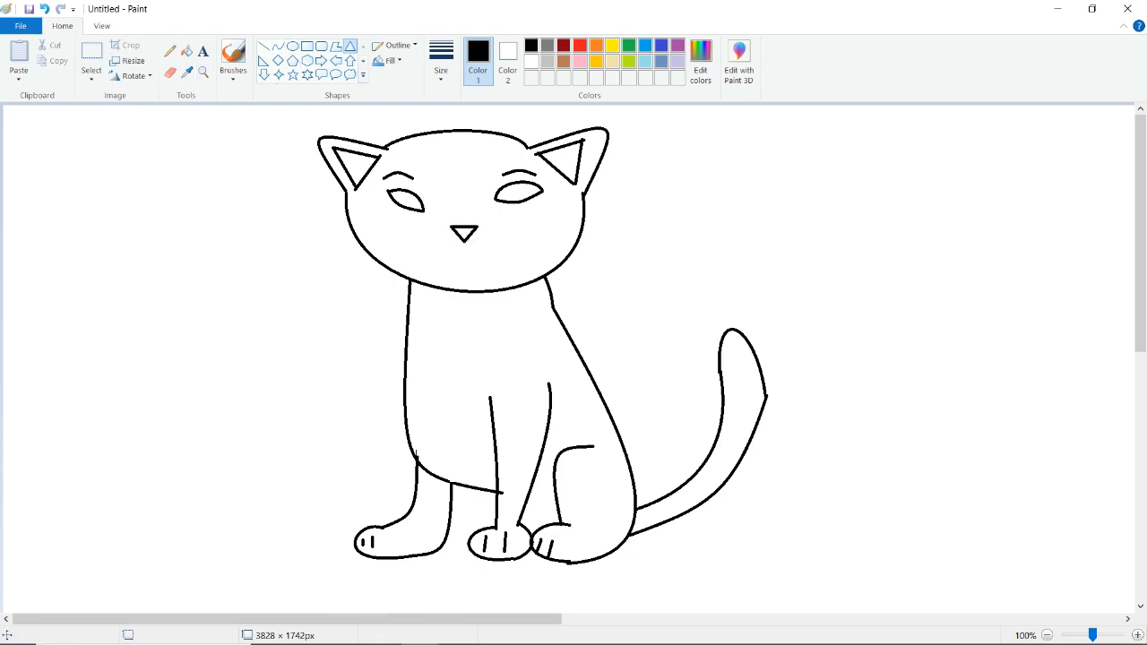
Draw the mouth as two curves running from the nose tip to either side, with a small chin arc below
left_click(278, 45)
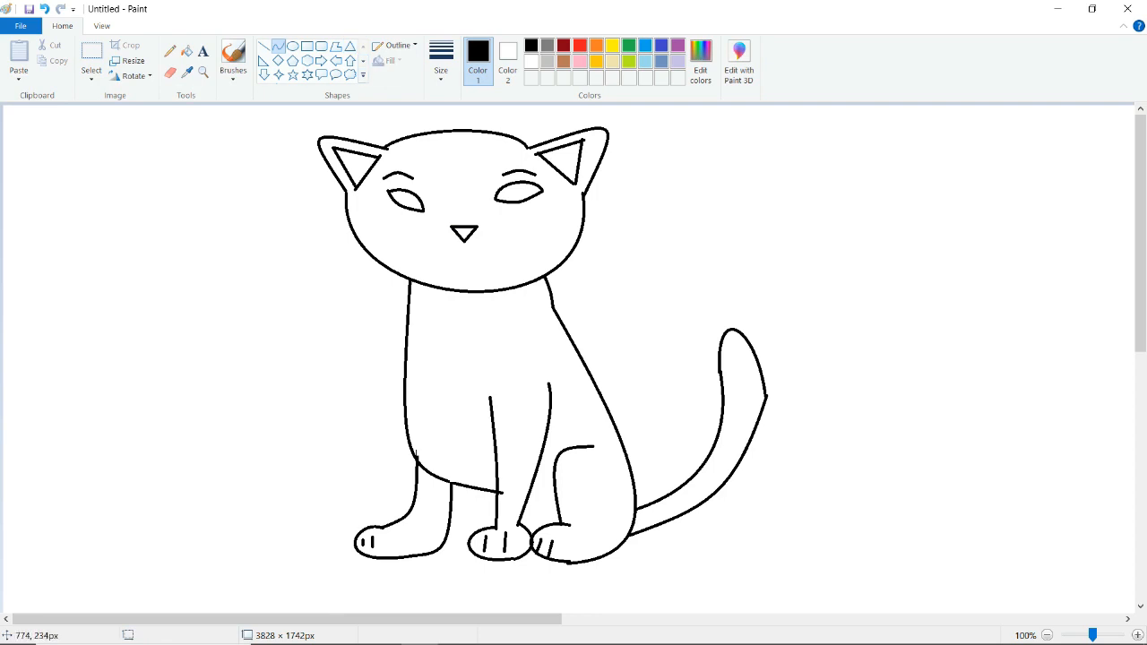
left_click_drag(465, 244, 485, 258)
left_click(543, 265)
left_click(464, 266)
left_click(668, 257)
left_click_drag(452, 275, 480, 273)
left_click(678, 261)
Add a short upturned curve at each end of the mouth, the right one about 22 × 24 px
mouse_move(494, 267)
left_mouse_down()
mouse_move(505, 254)
mouse_move(504, 279)
mouse_move(522, 267)
mouse_move(508, 269)
left_mouse_up()
left_click(508, 269)
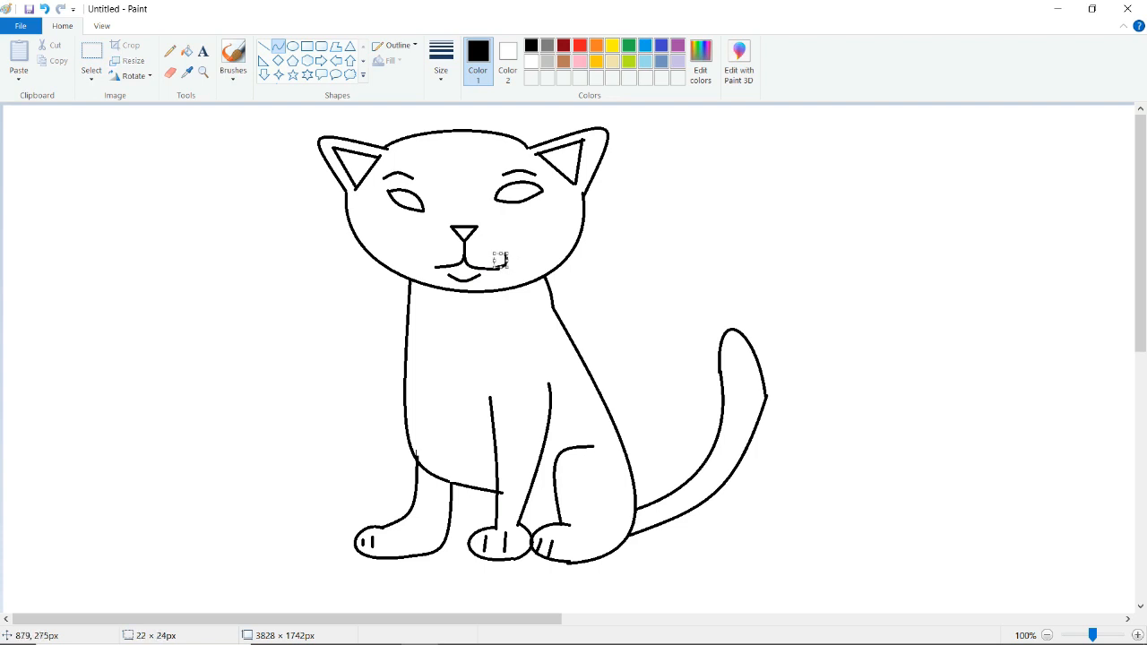
left_click(373, 255)
mouse_move(436, 266)
left_mouse_down()
mouse_move(424, 254)
mouse_move(428, 268)
left_mouse_up()
left_click(426, 267)
left_click(542, 264)
Draw two gently arched whiskers on the right cheek, the upper one about 69 × 13 px
mouse_move(494, 244)
left_mouse_down()
mouse_move(552, 244)
mouse_move(494, 212)
mouse_move(534, 243)
left_mouse_up()
key("ctrl+z")
left_click(509, 232)
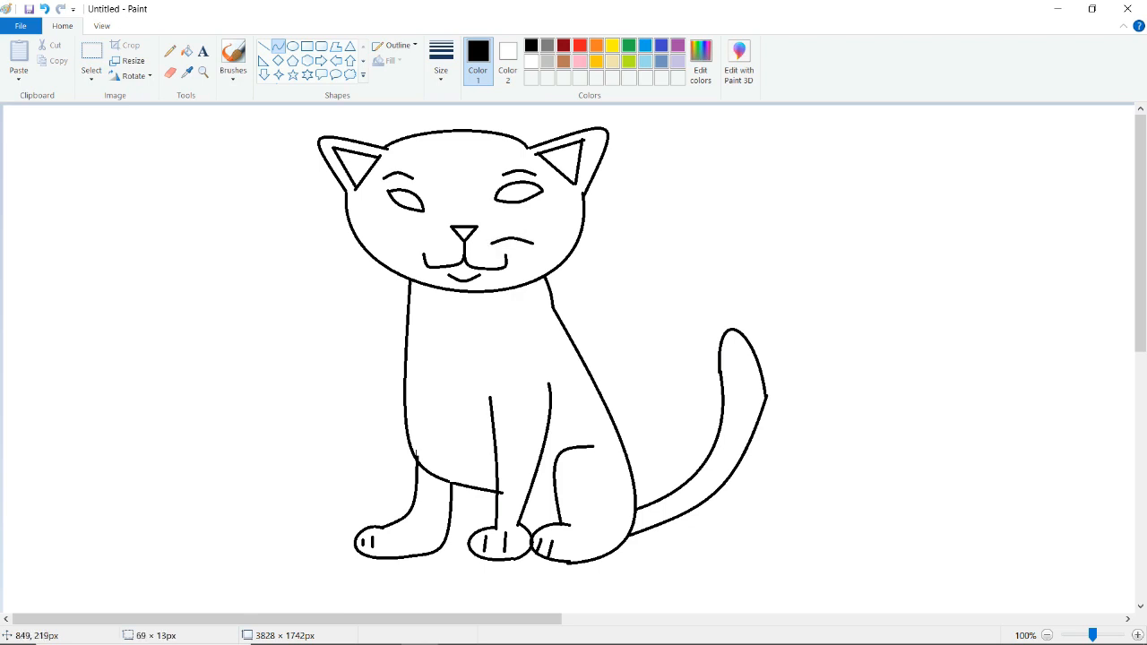
left_click(510, 236)
left_click(526, 262)
left_click_drag(493, 254, 538, 254)
left_click(508, 250)
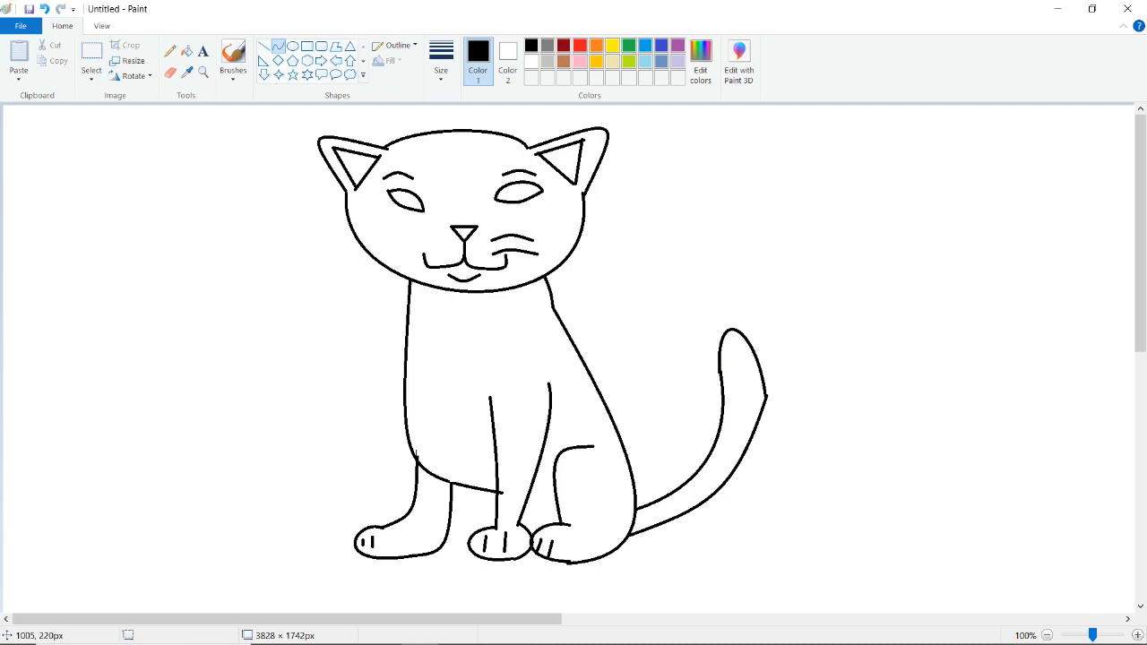
Draw an arched whisker about 67 × 24 px on the left cheek and nudge it down beside the mouth corner
left_click_drag(435, 246, 395, 246)
left_click(410, 234)
left_click(409, 234)
key("Down")
key("Down")
key("Down")
key("Down")
key("Down")
key("Down")
key("Down")
key("Down")
key("Down")
key("Down")
key("Right")
key("Right")
key("Right")
key("Right")
key("Right")
key("Right")
key("Right")
key("Right")
key("Right")
key("Down")
key("Down")
key("Down")
key("Down")
key("Down")
key("Down")
key("Down")
key("Down")
key("Down")
key("Left")
key("Left")
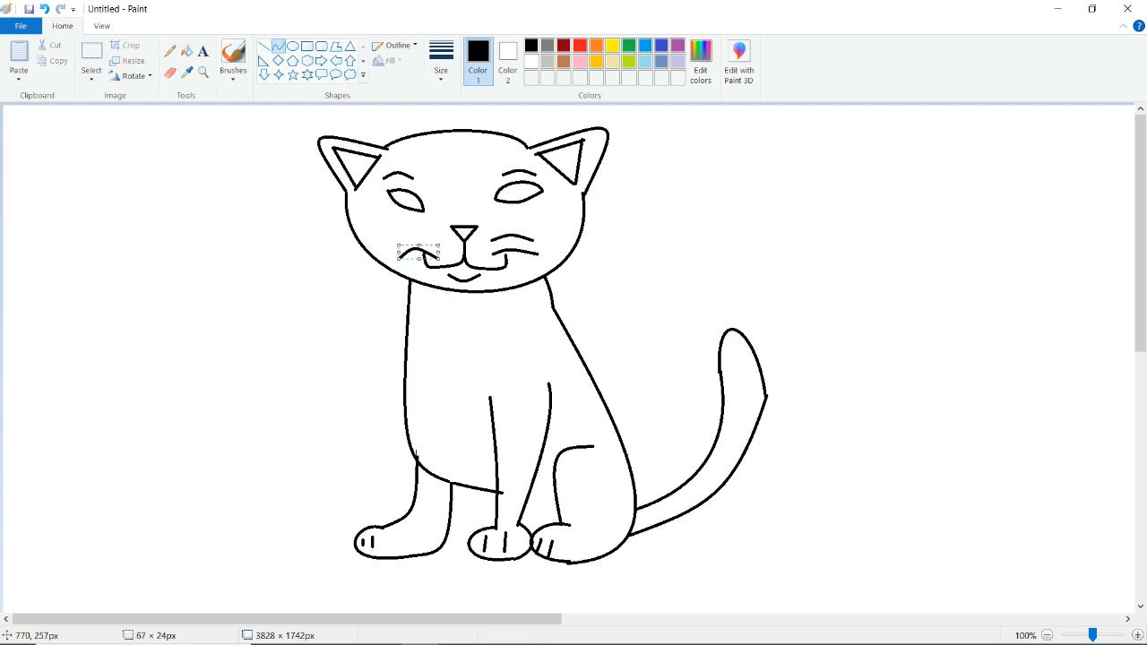
key("Right")
key("Right")
key("Right")
key("Right")
key("Right")
key("Right")
key("Right")
key("Right")
key("Down")
key("Down")
key("Down")
key("Down")
key("Down")
key("Left")
key("Left")
key("Left")
key("Left")
key("Left")
left_click(463, 259)
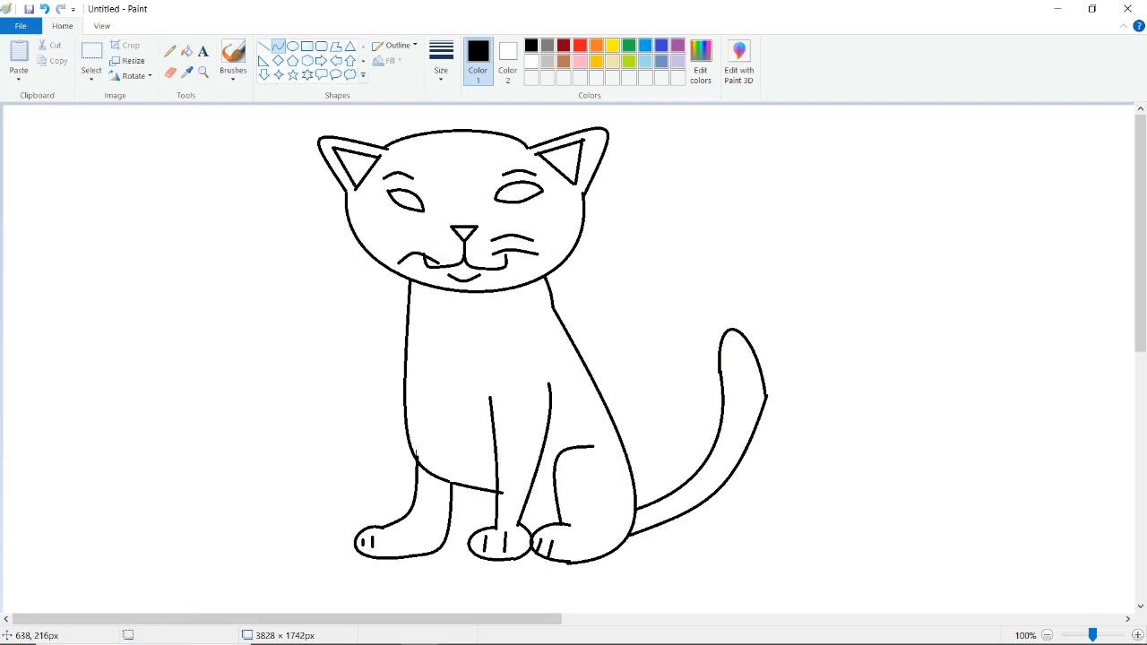
Draw a second curved whisker on the left cheek, above the first one and below the eye
left_click_drag(385, 231, 431, 239)
left_click_drag(415, 229, 407, 223)
left_click(407, 223)
left_click(621, 294)
Separate the three paws from their legs with light grey straight lines and fill the far left leg light grey
left_click(264, 45)
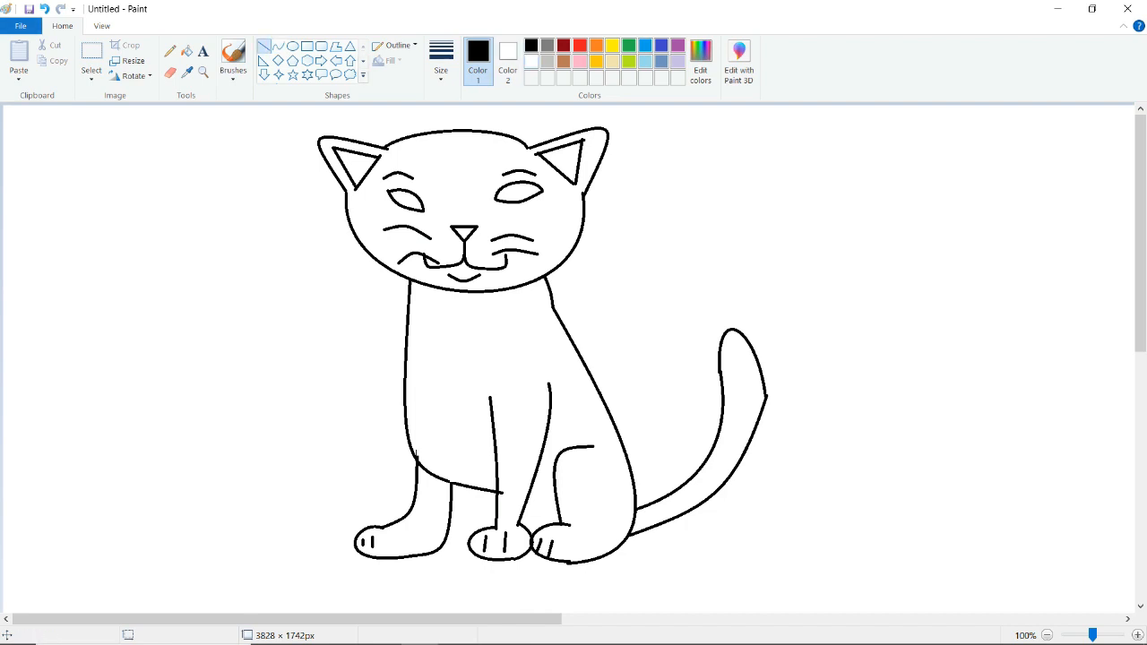
left_click(547, 61)
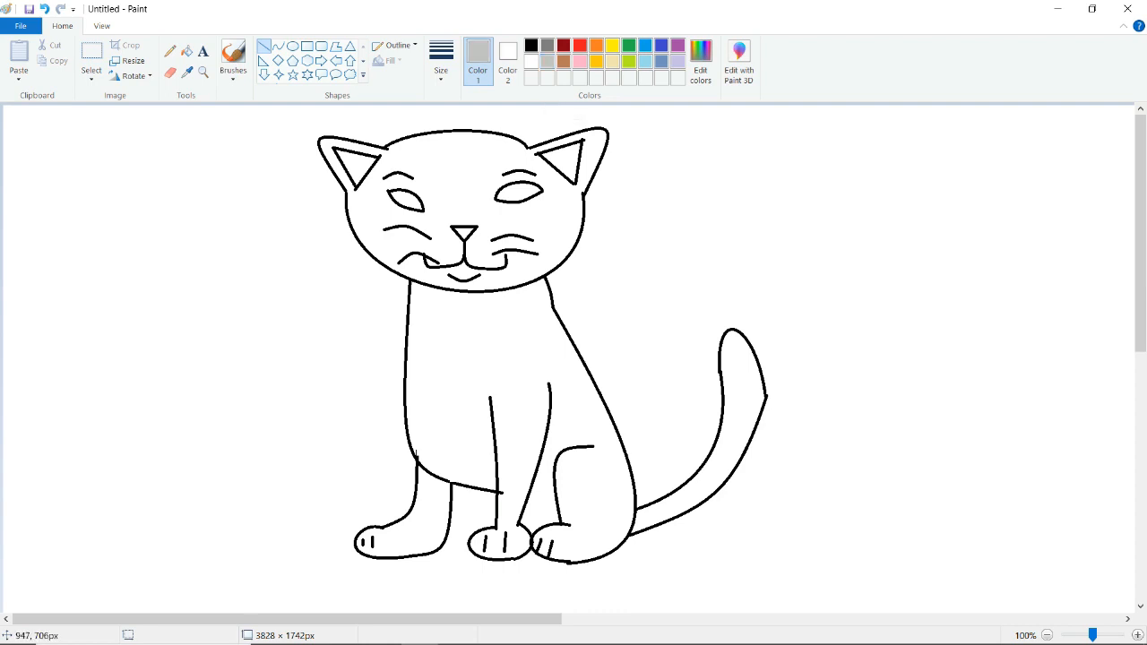
left_click_drag(570, 530, 571, 562)
left_click(691, 574)
left_click_drag(494, 524, 515, 525)
left_click(760, 494)
left_click_drag(408, 516, 445, 534)
left_click(187, 52)
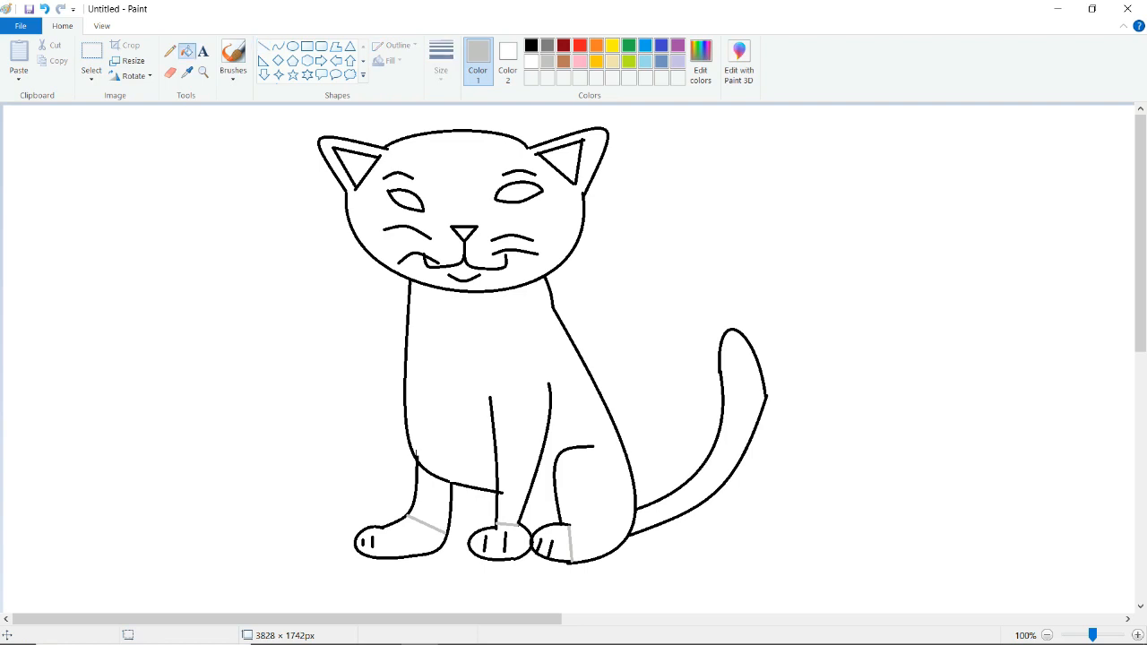
left_click(432, 499)
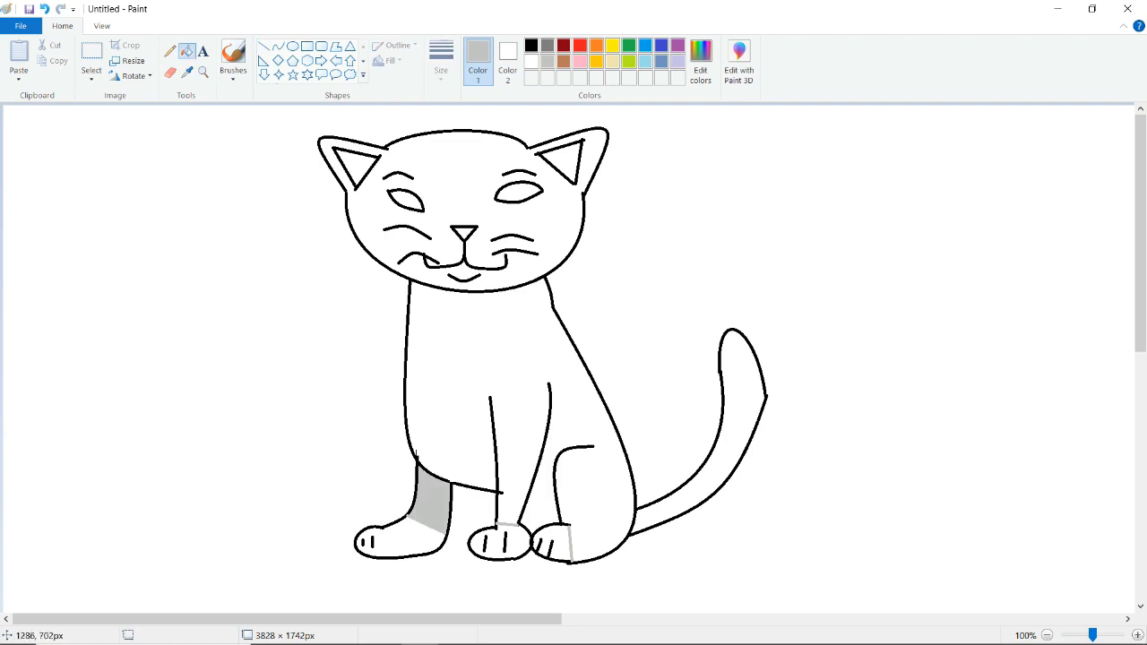
Draw light grey boundary curves across the tail near its tip and down the chest from the chin to the front leg
left_click(278, 46)
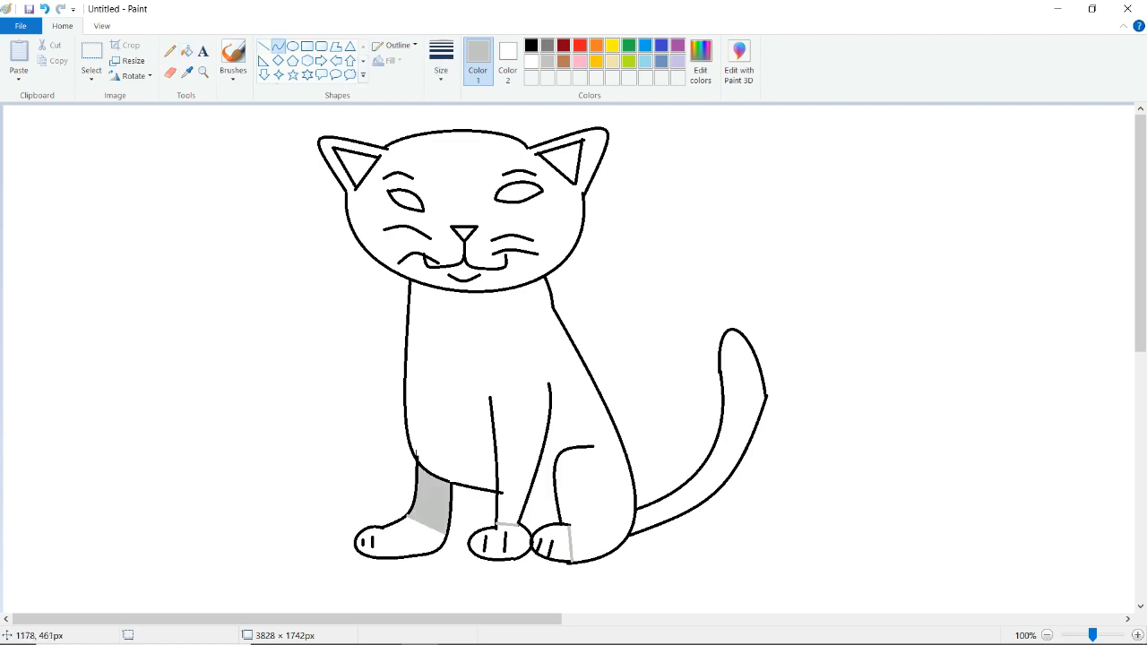
mouse_move(726, 399)
left_mouse_down()
mouse_move(765, 406)
mouse_move(743, 391)
mouse_move(743, 401)
left_mouse_up()
left_click(847, 397)
mouse_move(466, 297)
left_mouse_down()
mouse_move(461, 416)
mouse_move(491, 403)
left_mouse_up()
left_click_drag(473, 340, 452, 342)
left_click_drag(467, 369, 453, 374)
left_click(573, 377)
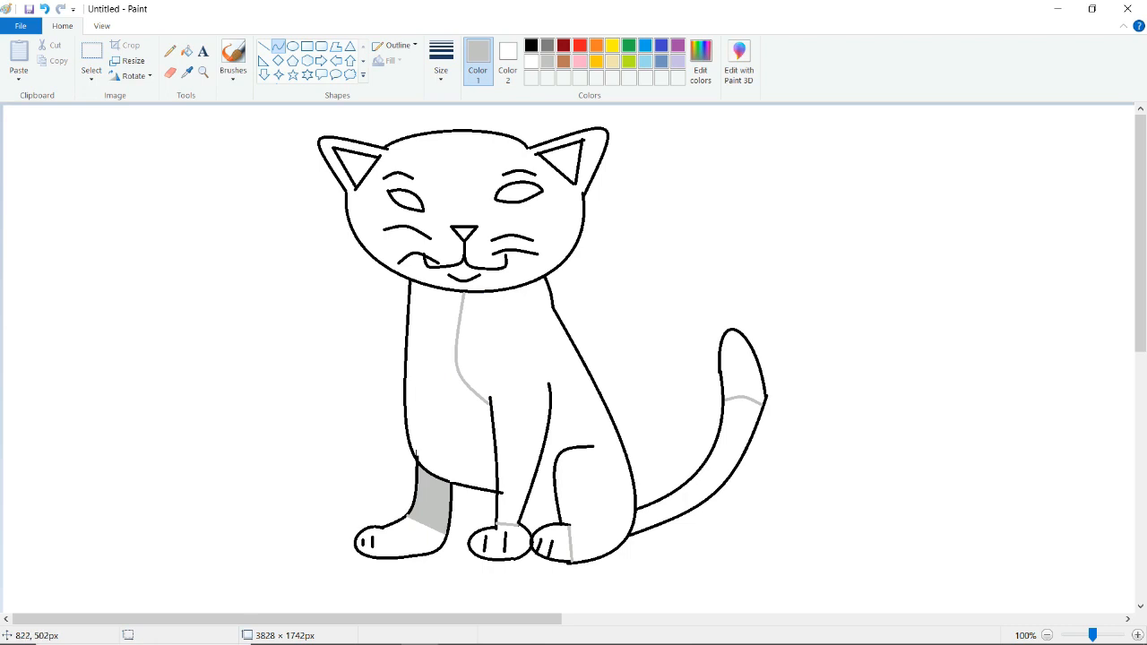
Close the gap between the chest curve and the front leg with a light grey line about 17 × 6 px, nudged left
left_click_drag(488, 403, 410, 351)
left_click(263, 45)
left_click_drag(486, 402, 496, 406)
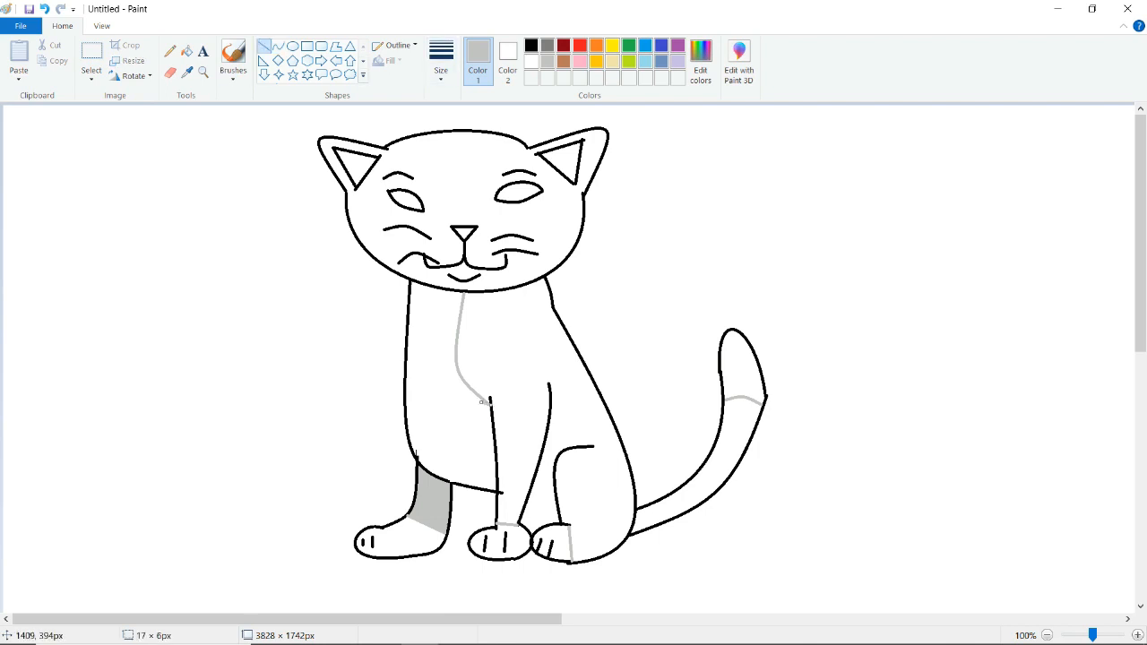
key("Left")
key("Left")
key("Left")
key("Left")
key("Left")
key("Left")
left_click(845, 340)
Bridge the gap between the front and hind legs with a light grey line and fill the body and lower tail light grey
left_click_drag(535, 479, 555, 480)
left_click(187, 51)
left_click(598, 519)
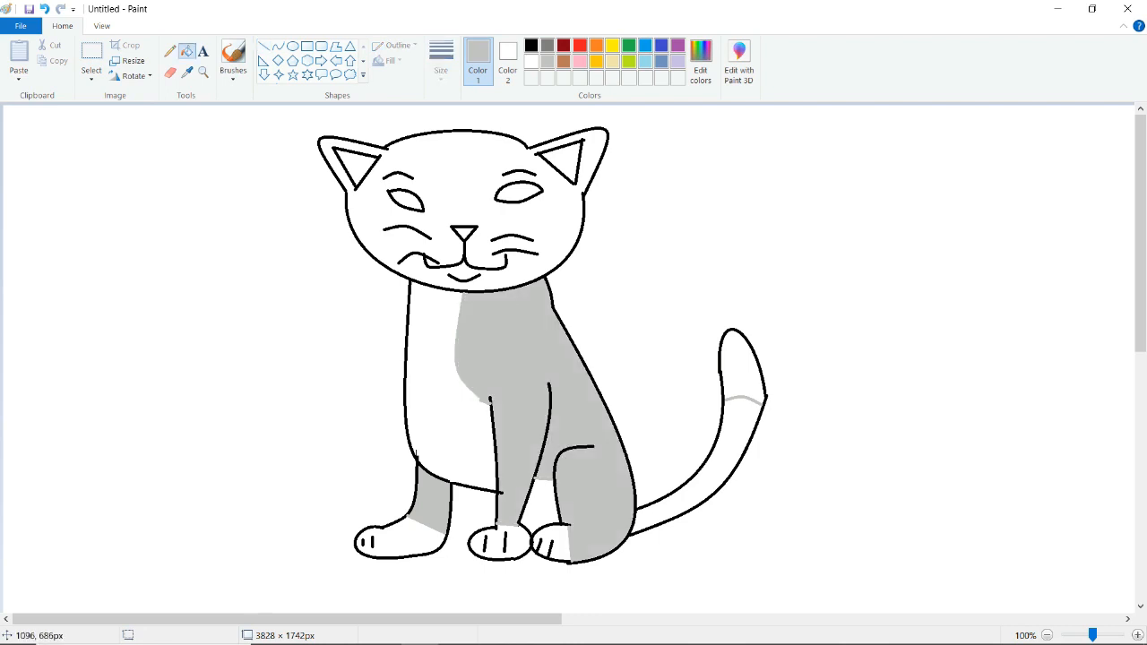
left_click(685, 492)
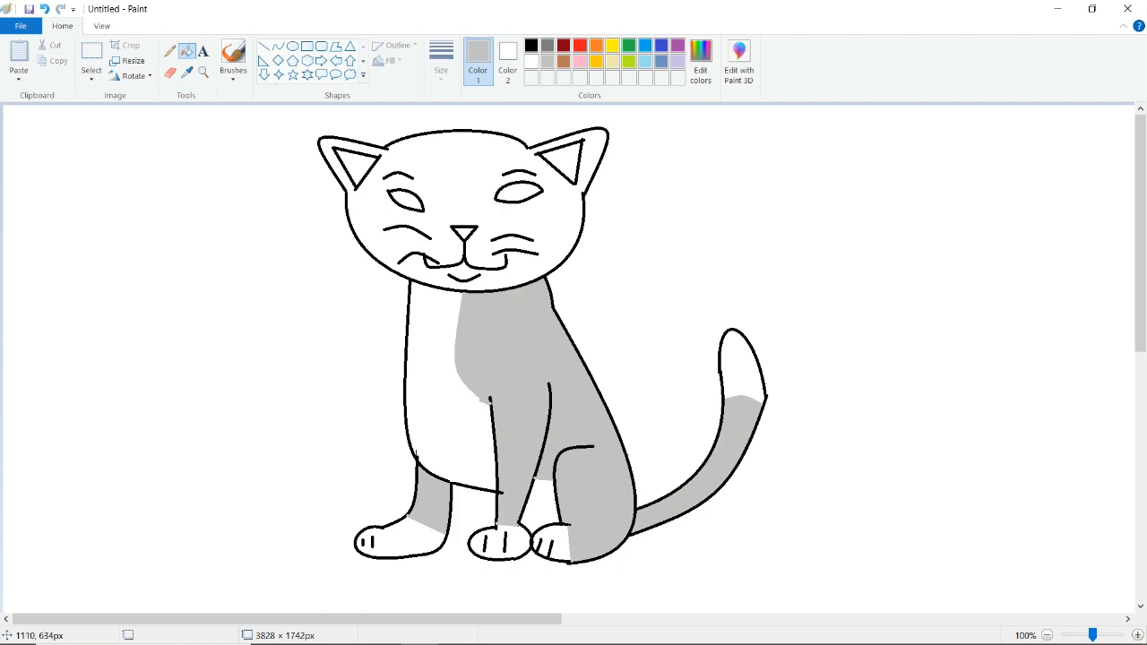
Draw a round black pupil in each eye and fill both pupils black
left_click(292, 46)
left_click(530, 45)
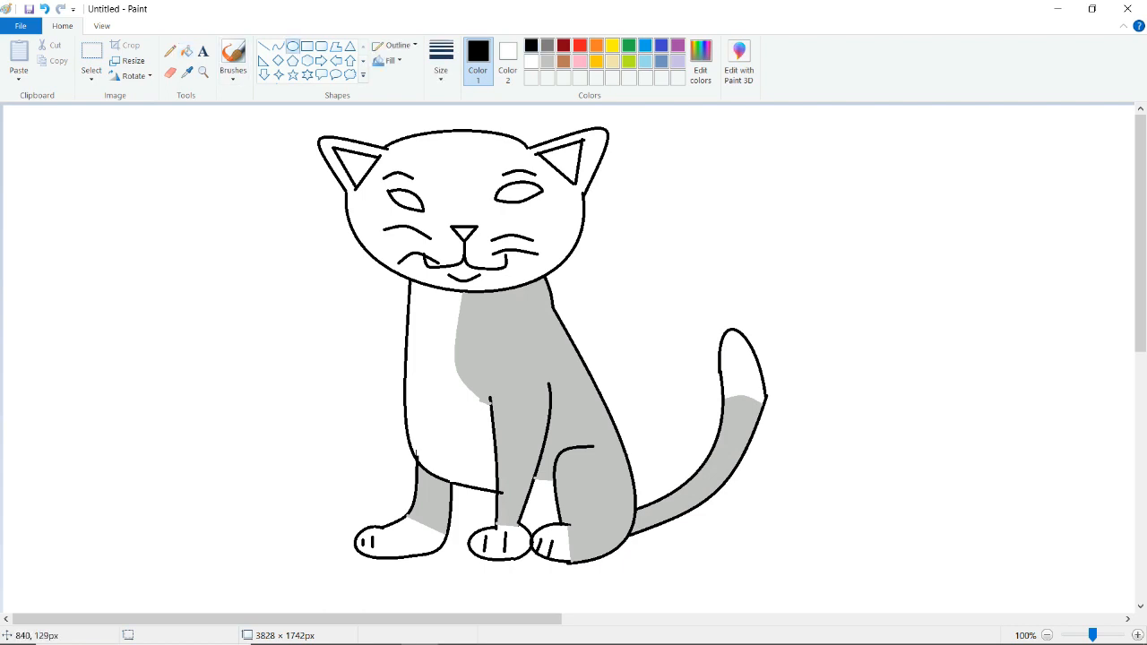
left_click_drag(509, 183, 532, 224)
left_click(407, 189)
mouse_move(402, 186)
left_mouse_down()
mouse_move(420, 211)
mouse_move(408, 197)
left_mouse_up()
left_click(186, 51)
left_click(406, 200)
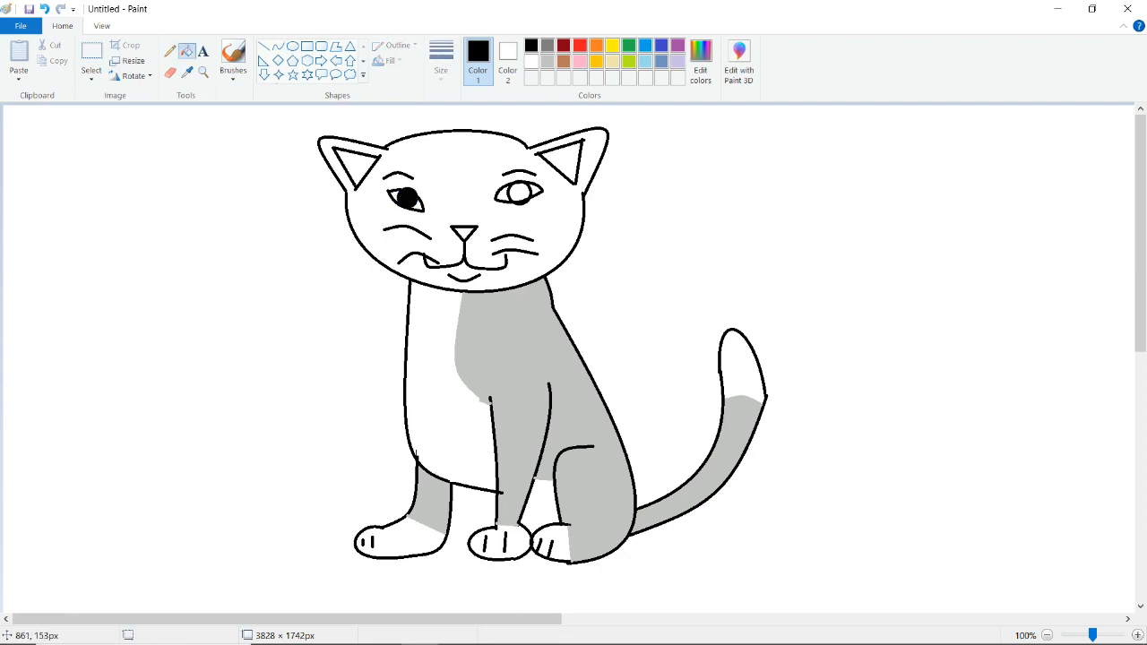
left_click(520, 192)
Fill both inner ear triangles with pink
left_click(579, 61)
left_click(561, 164)
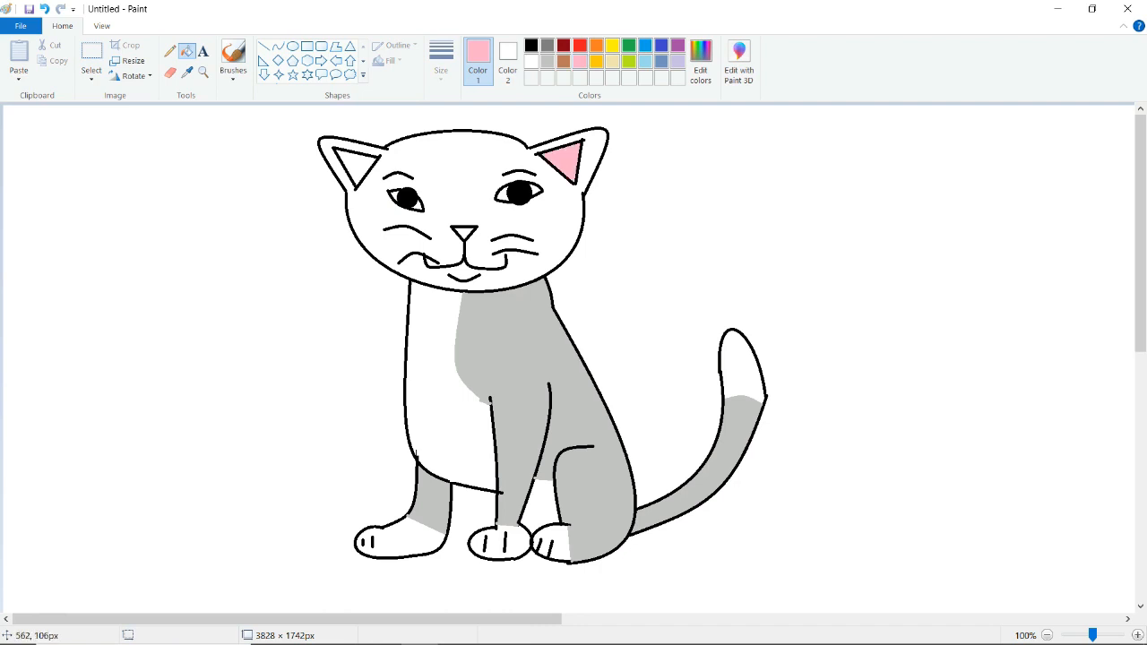
left_click(355, 165)
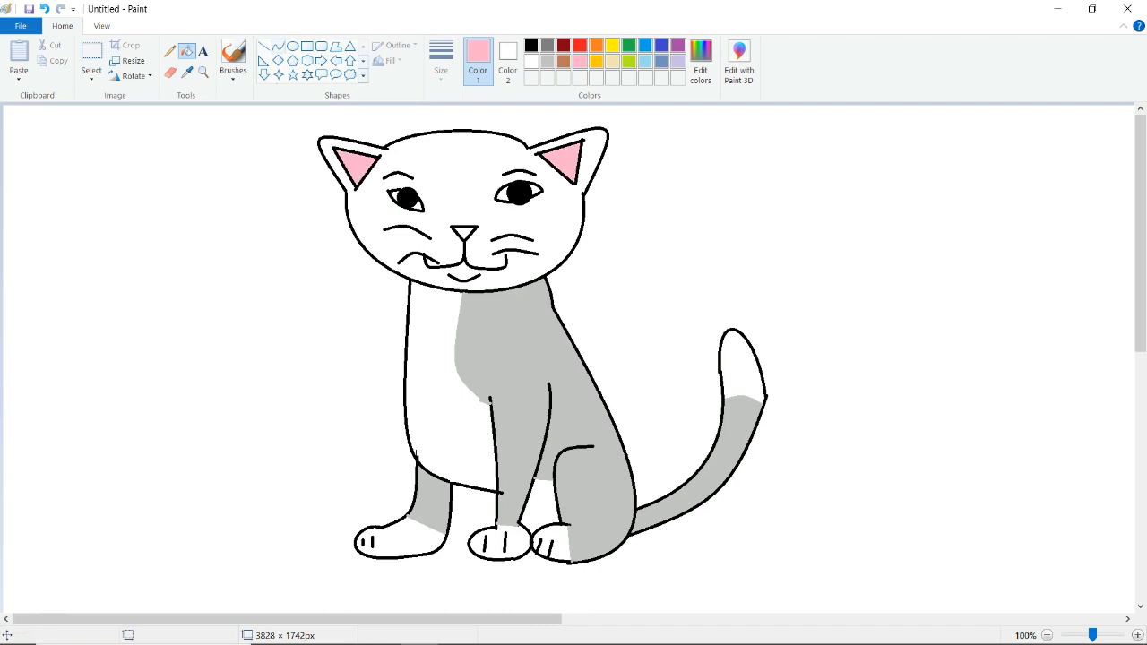
Draw a light grey curve from the outer side of each eye down over the cheek to the head outline
left_click(278, 46)
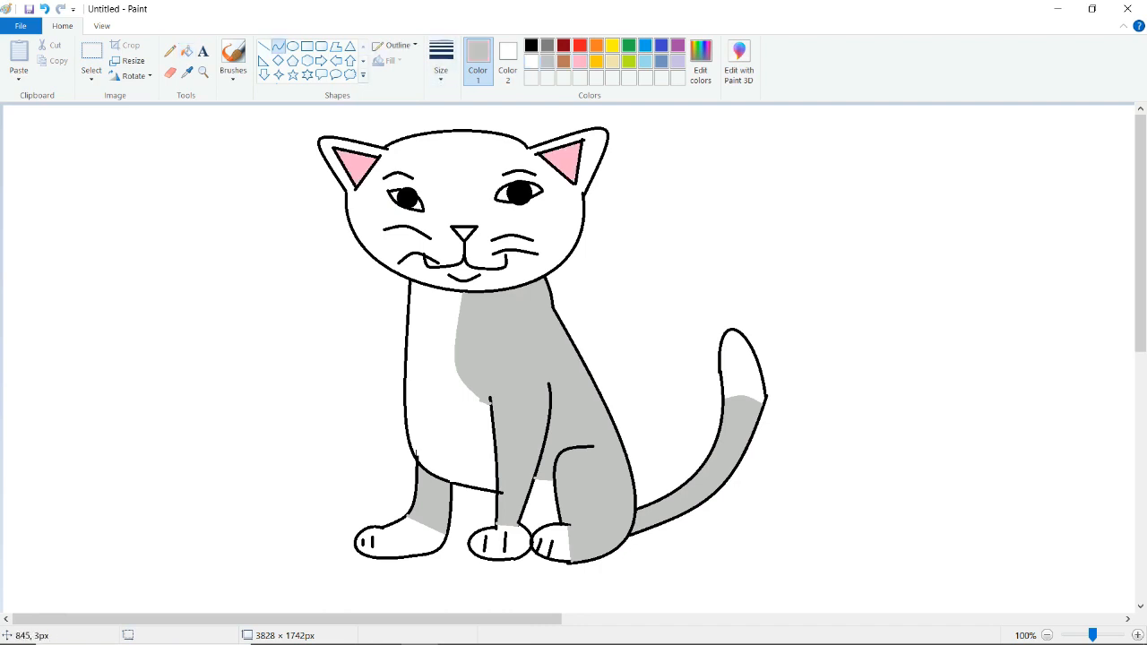
left_click_drag(405, 212, 371, 250)
left_click(373, 214)
left_click(373, 215)
left_click(424, 215)
mouse_move(532, 199)
left_mouse_down()
mouse_move(558, 240)
mouse_move(575, 246)
left_mouse_up()
left_click(574, 221)
left_click(574, 218)
left_click(631, 220)
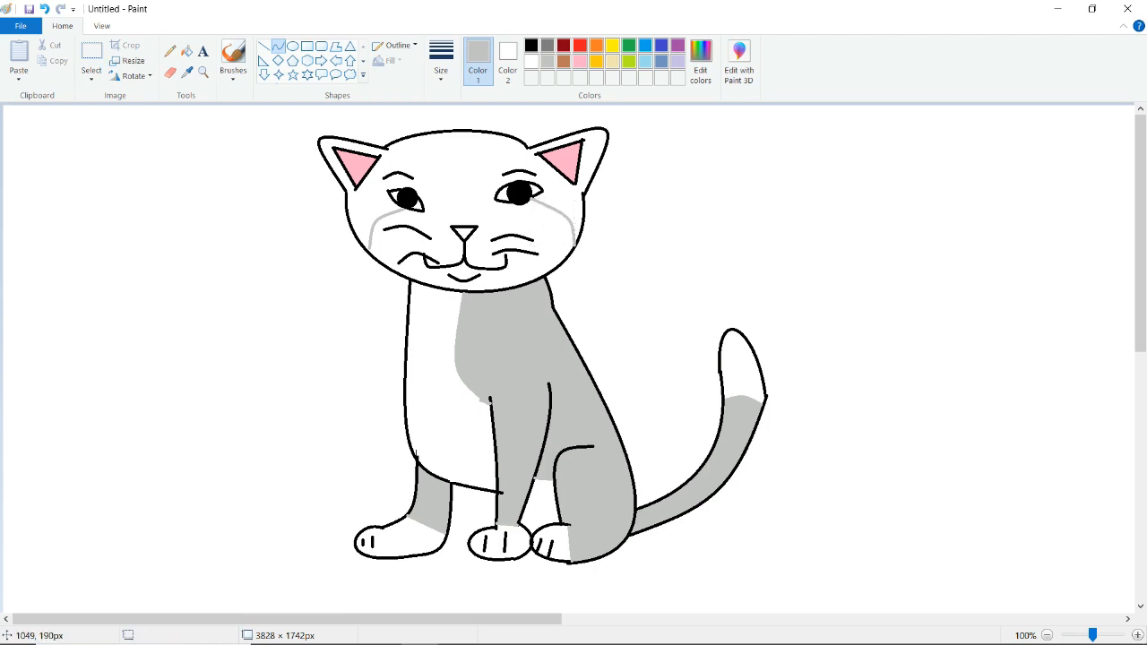
Draw a light grey arch about 132 × 65 px over the forehead, linking the inner corners of the two eyes
left_click_drag(421, 190, 535, 191)
left_click_drag(434, 170, 459, 153)
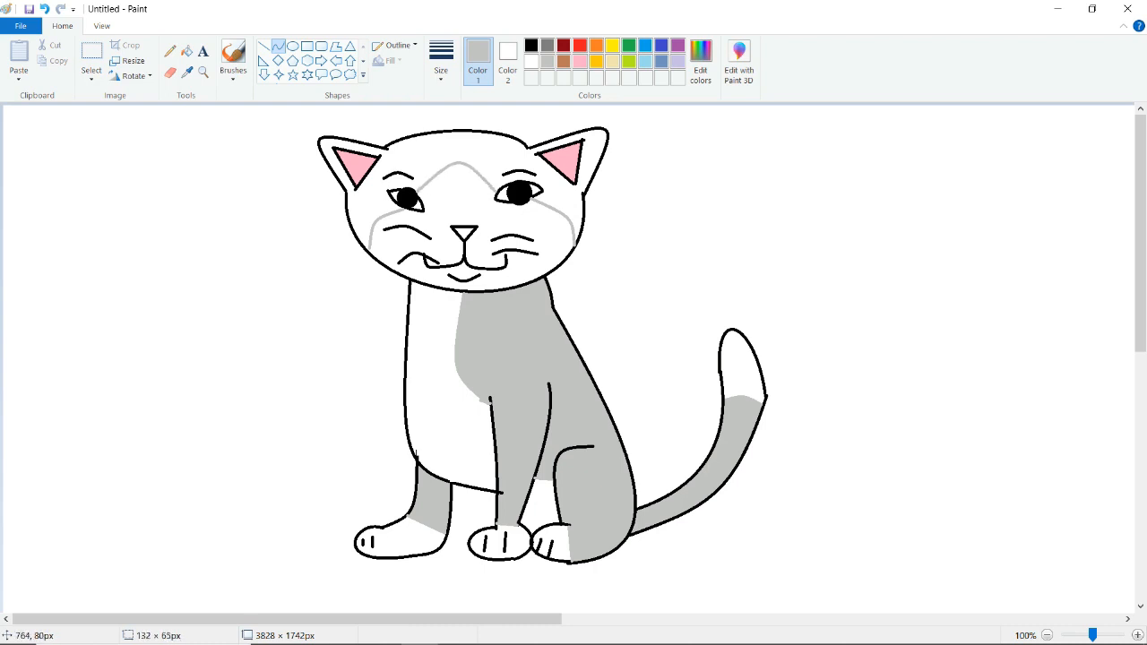
left_click(460, 153)
left_click(662, 215)
left_click(186, 51)
left_click(466, 157)
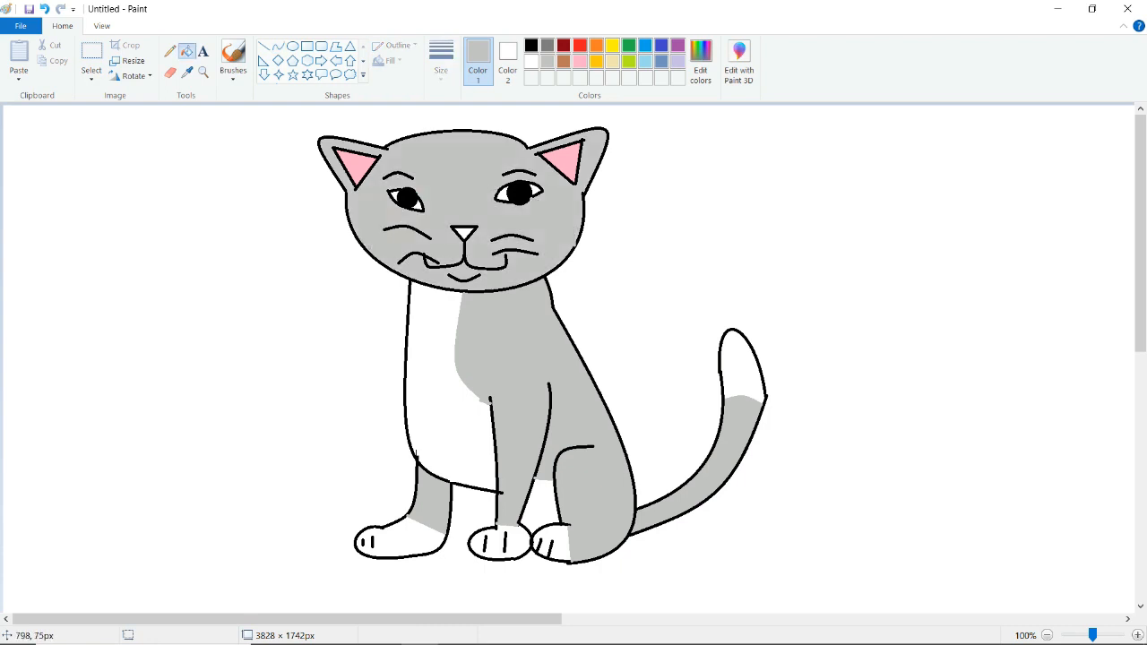
key("ctrl+z")
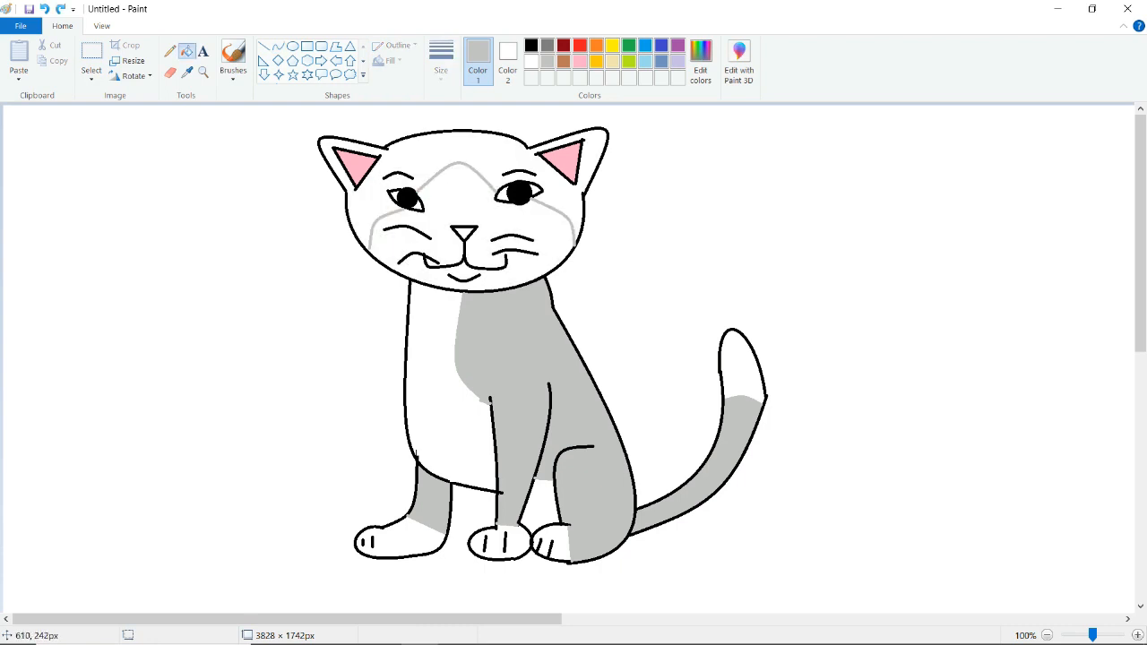
Seal the left cheek curve against the head outline in light grey, and fill the upper face light grey and the nose pink
left_click(264, 46)
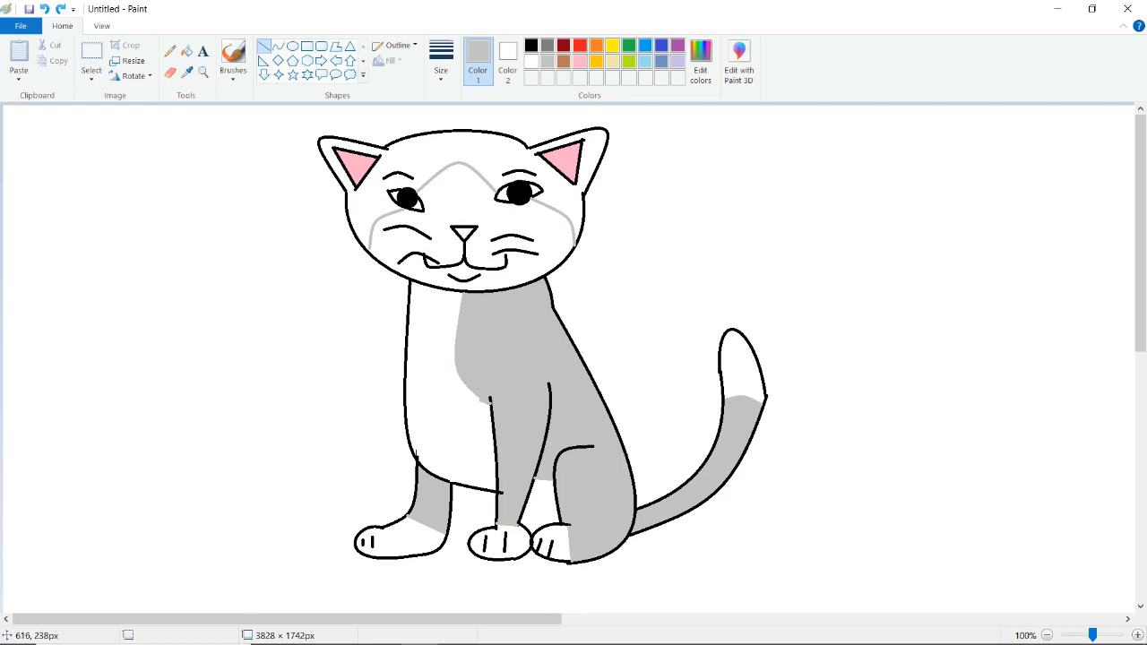
left_click_drag(370, 247, 371, 249)
left_click(186, 51)
left_click(414, 155)
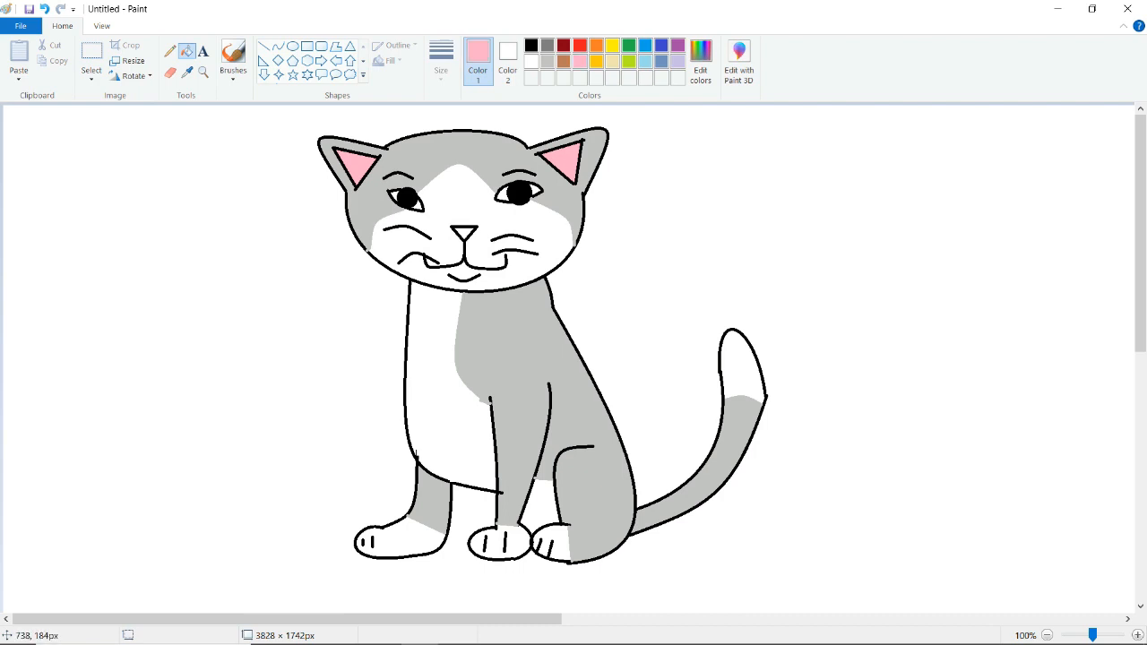
left_click(463, 231)
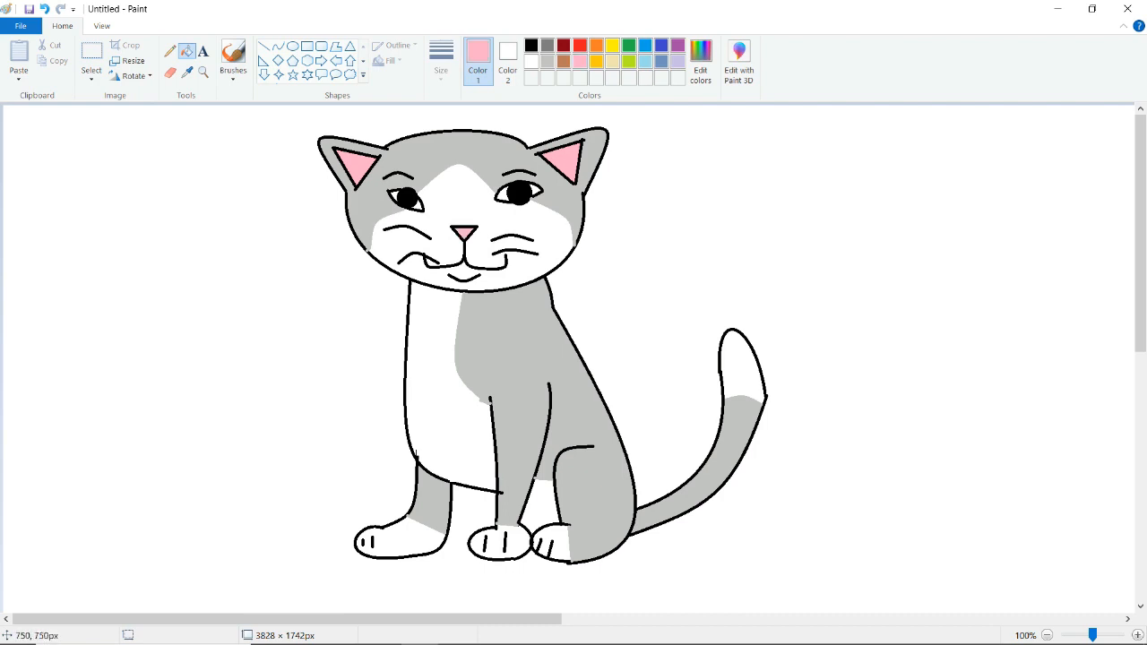